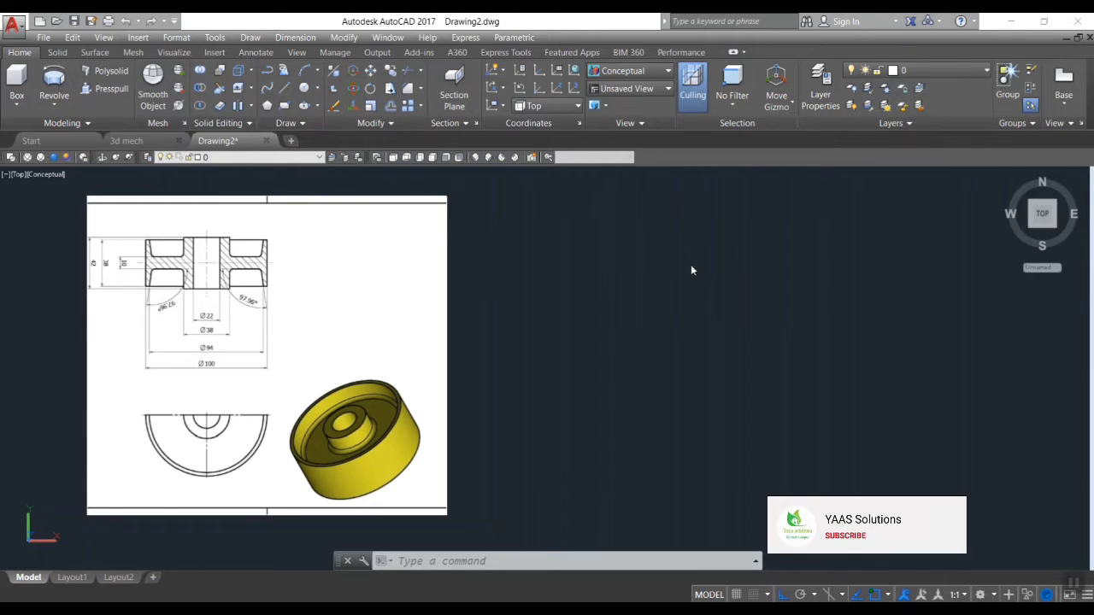
# Beside the reference, draw a 42-unit vertical line and then 11- and 8-unit segments, fixing a mistyped length.
pyautogui.click(481, 563)
pyautogui.write('l')
pyautogui.press('Return')
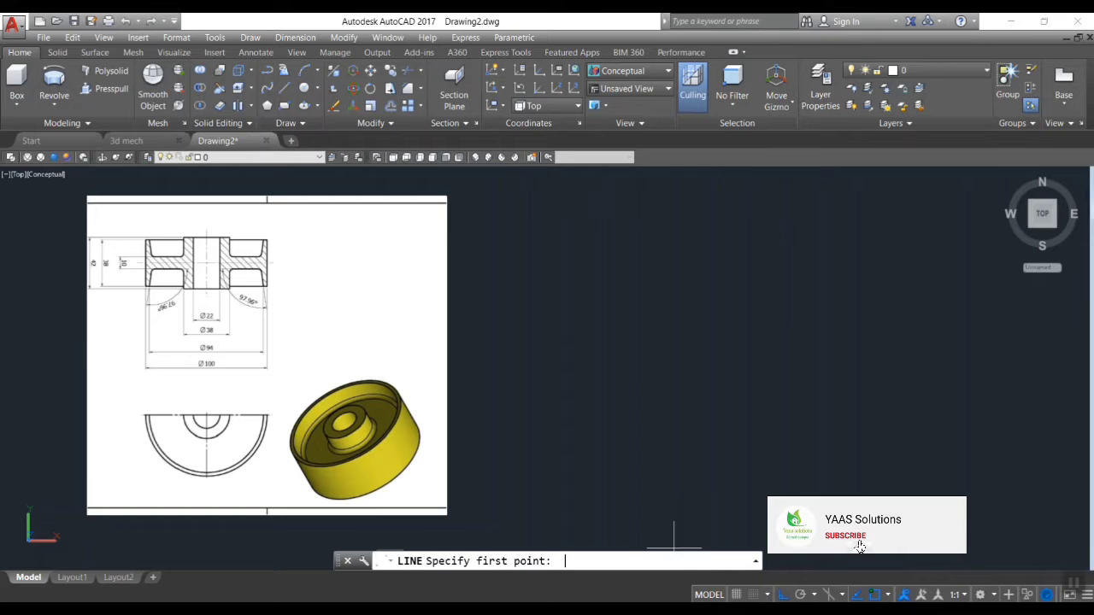
pyautogui.click(730, 205)
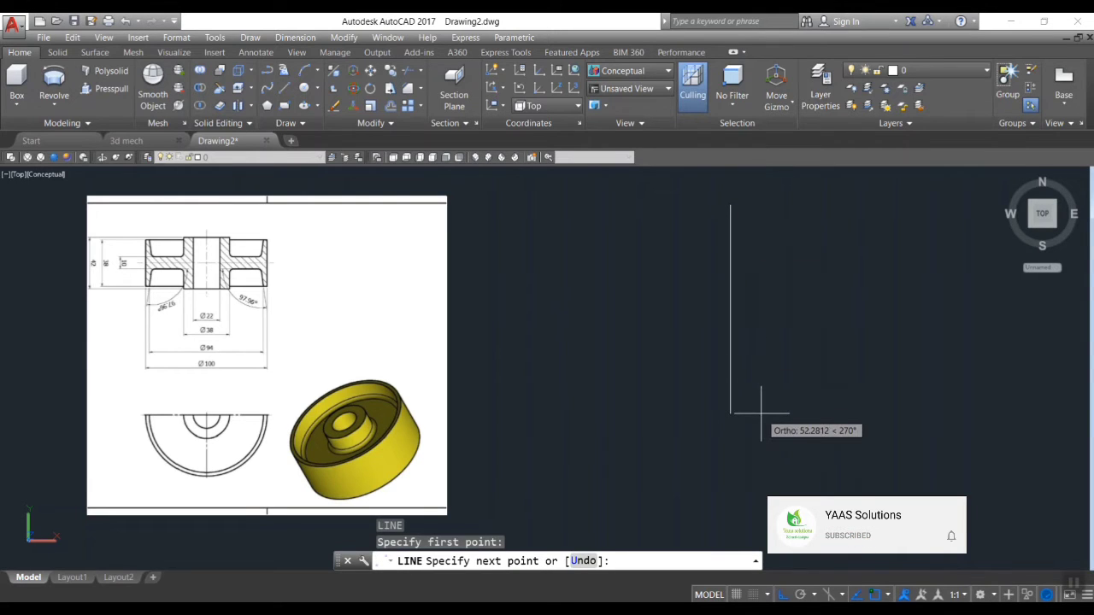
pyautogui.write('42')
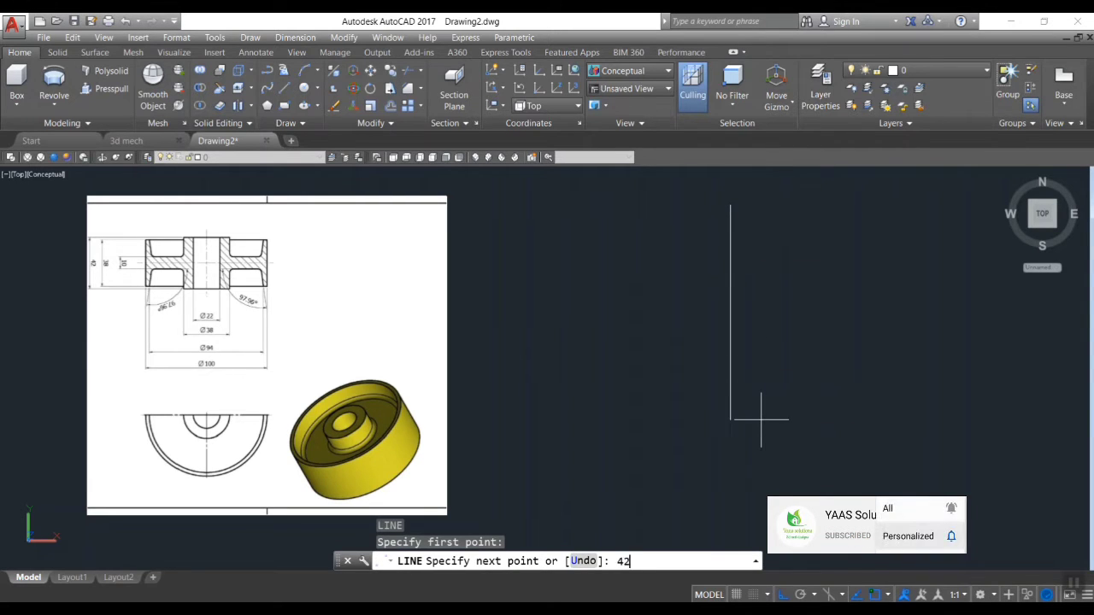
pyautogui.press('Return')
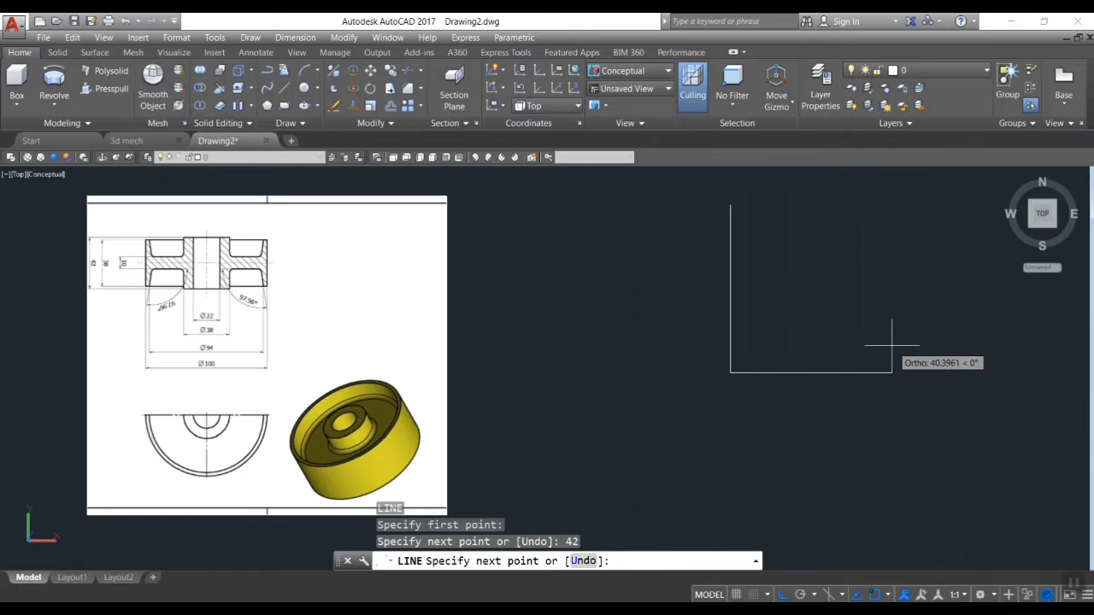
pyautogui.write('11')
pyautogui.press('Return')
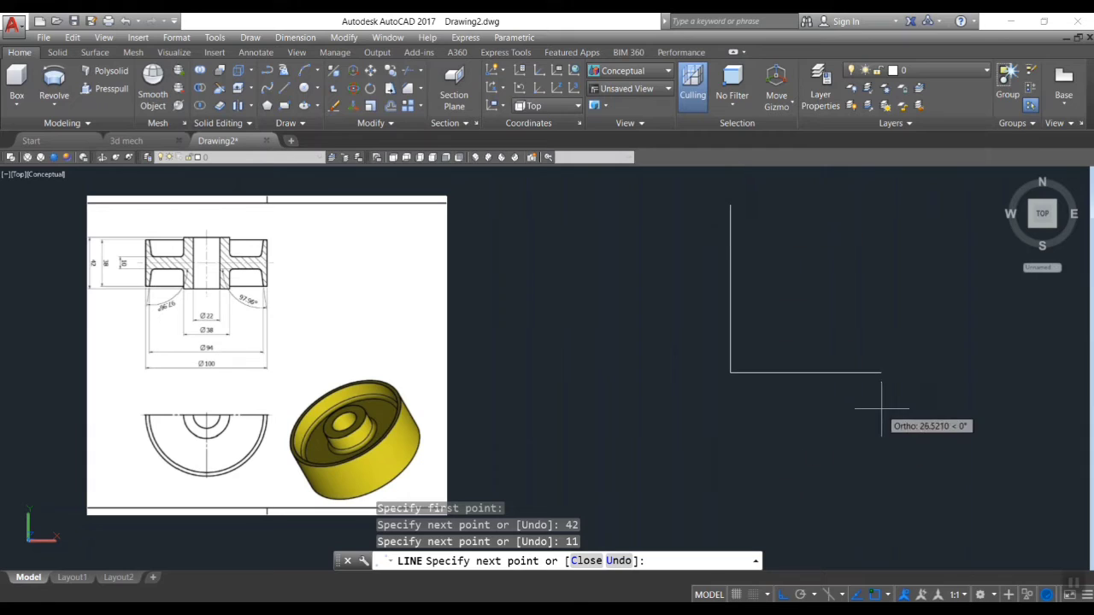
pyautogui.write('8')
pyautogui.press('Return')
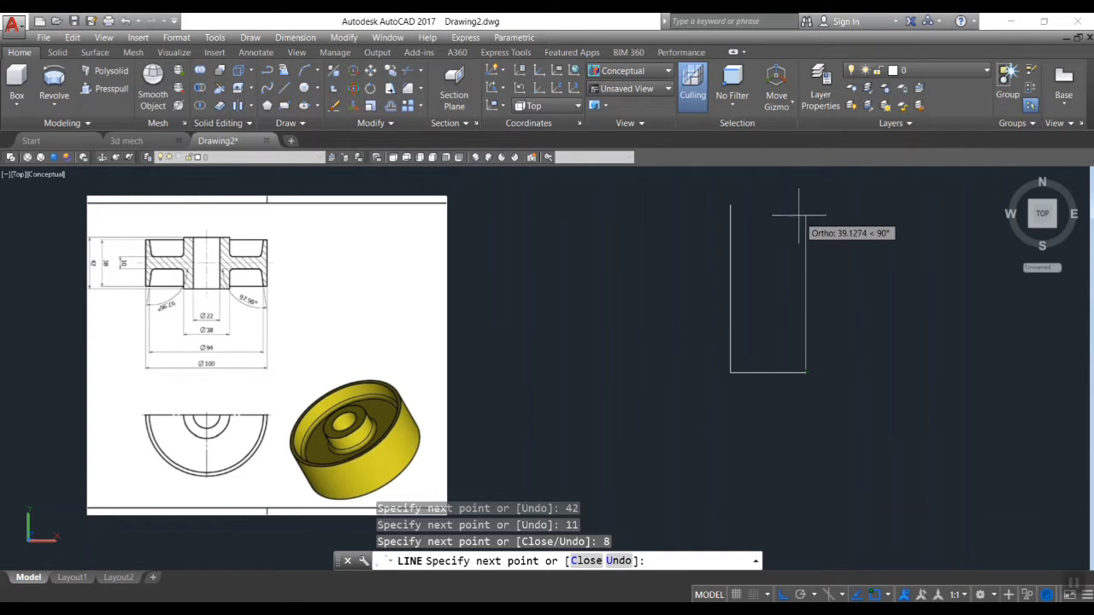
pyautogui.write('42')
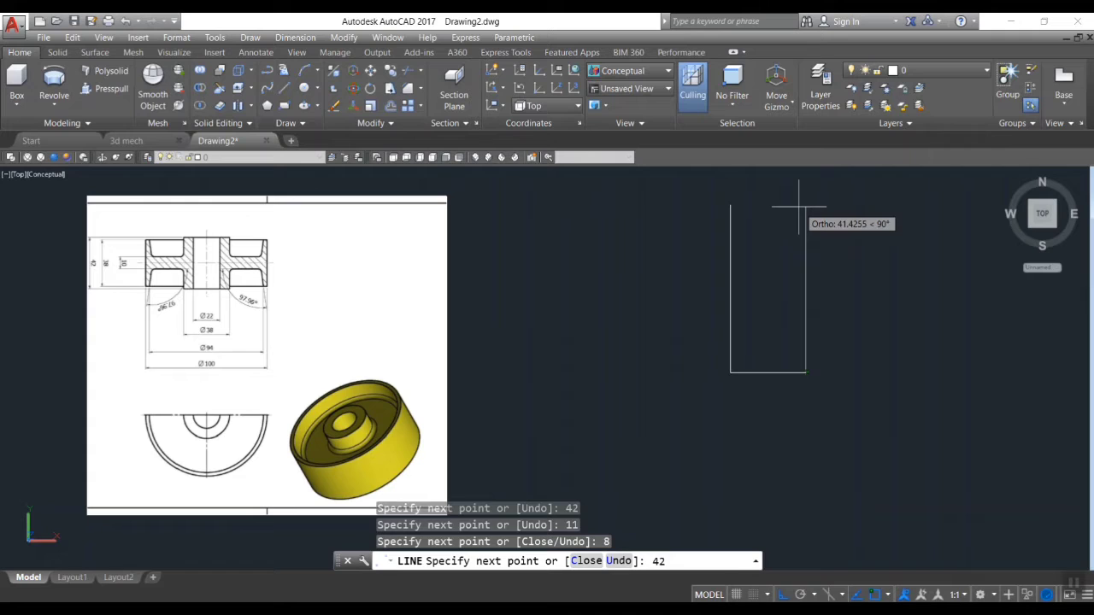
pyautogui.press('BackSpace')
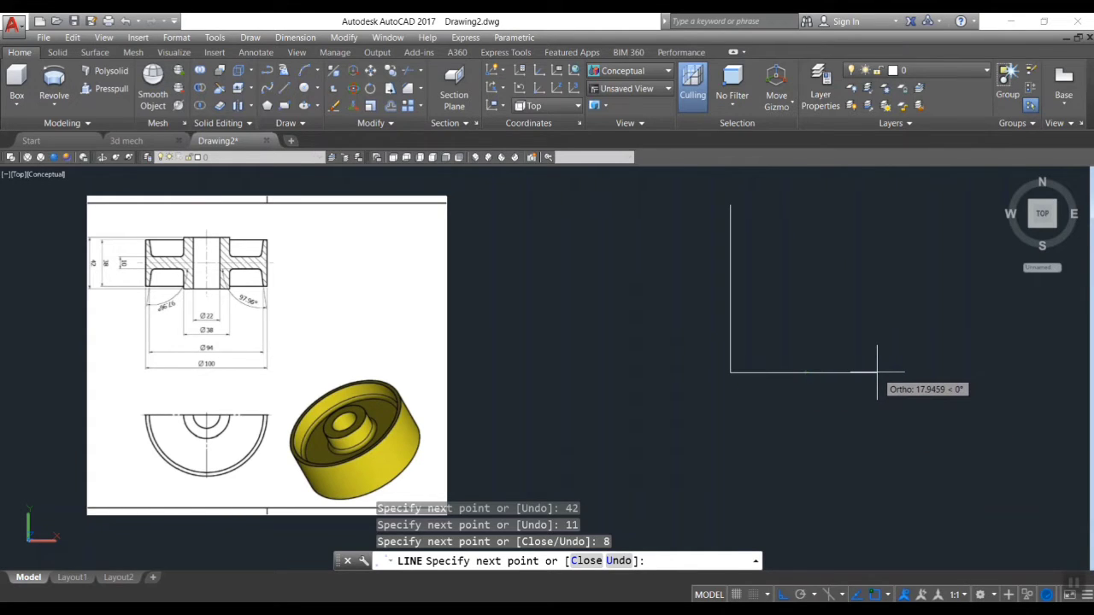
# Extend the outline with a 2-unit step, a 28-unit line, a 3-unit segment and the 38-unit right wall.
pyautogui.click(805, 370)
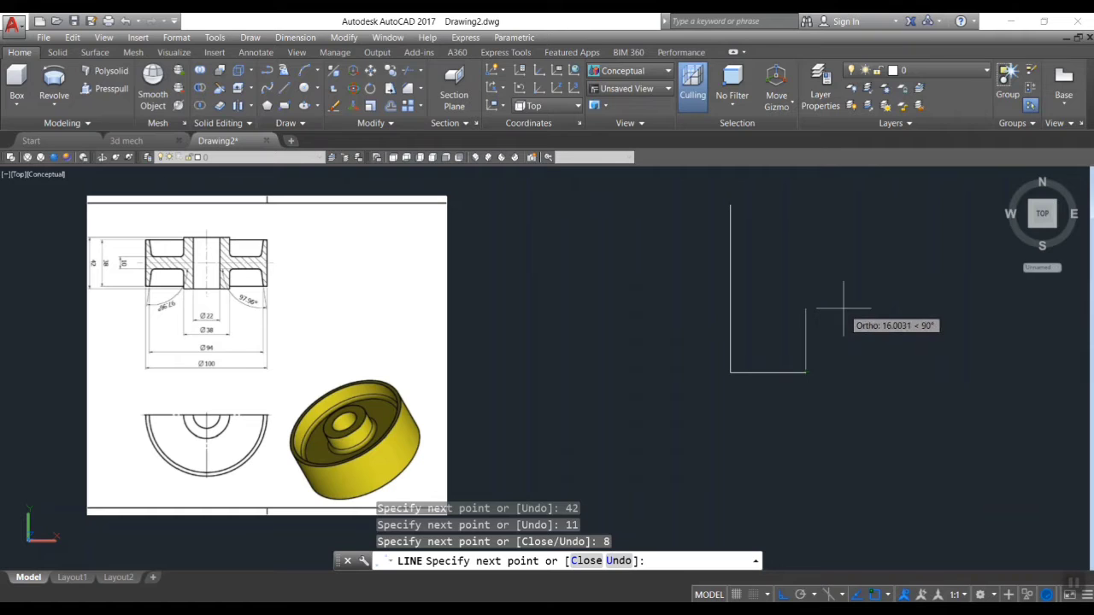
pyautogui.write('2')
pyautogui.press('Return')
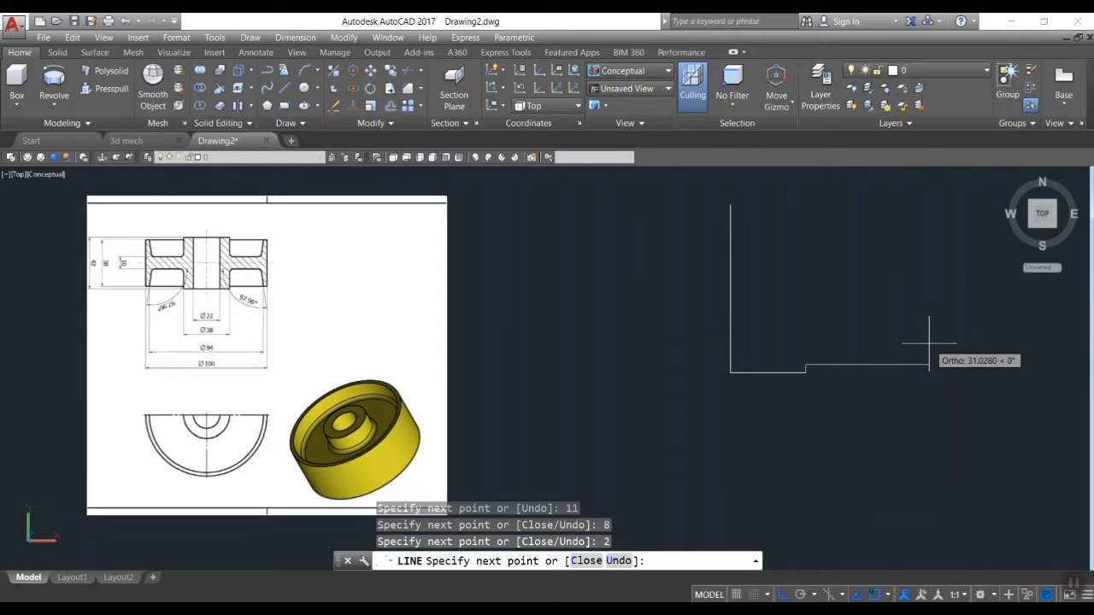
pyautogui.write('28')
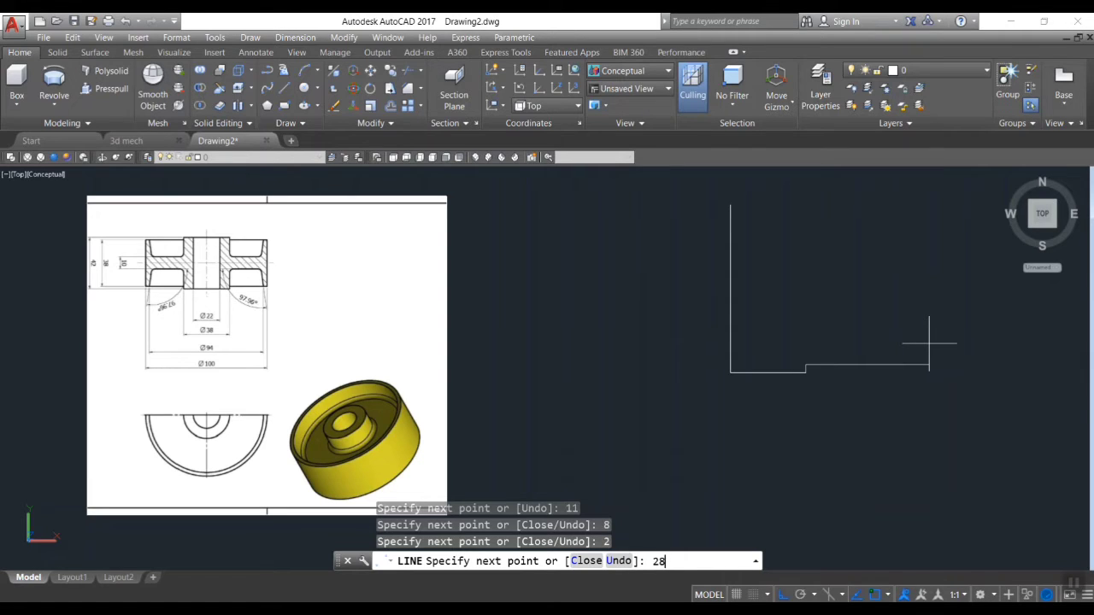
pyautogui.press('Return')
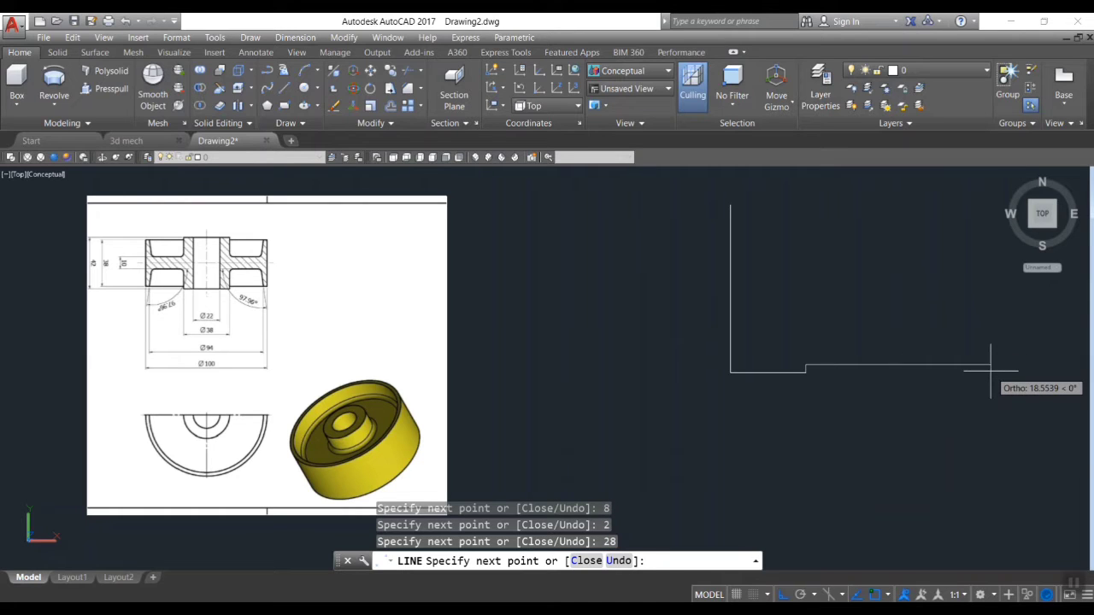
pyautogui.write('3')
pyautogui.press('Return')
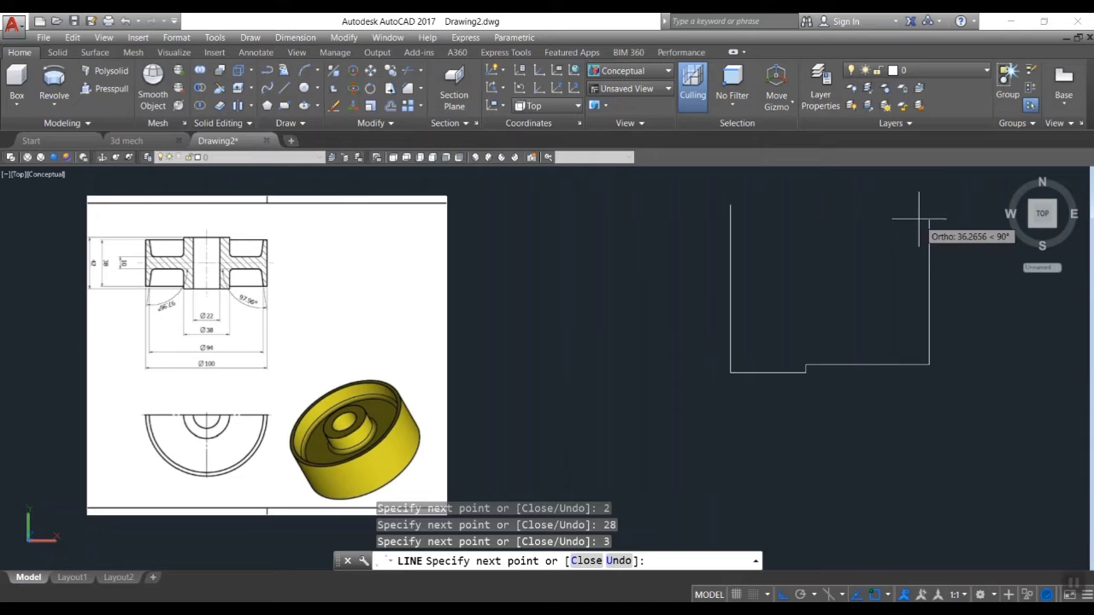
pyautogui.write('38')
pyautogui.press('Return')
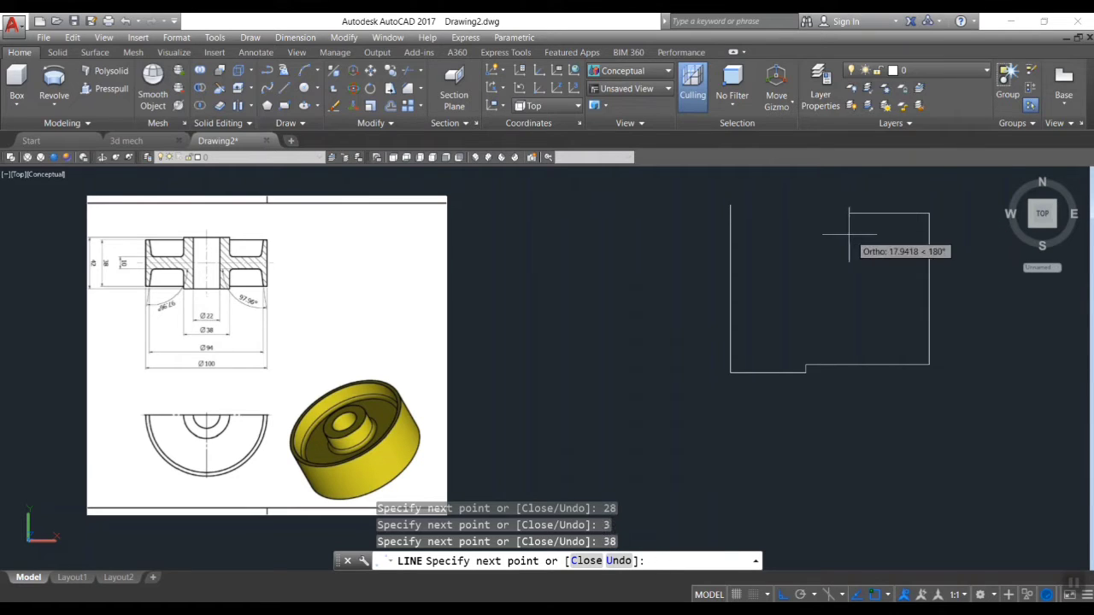
# Add the 3, 14, 28 and 16-unit channel lines, then close the top and drop to the base.
pyautogui.write('3')
pyautogui.press('Return')
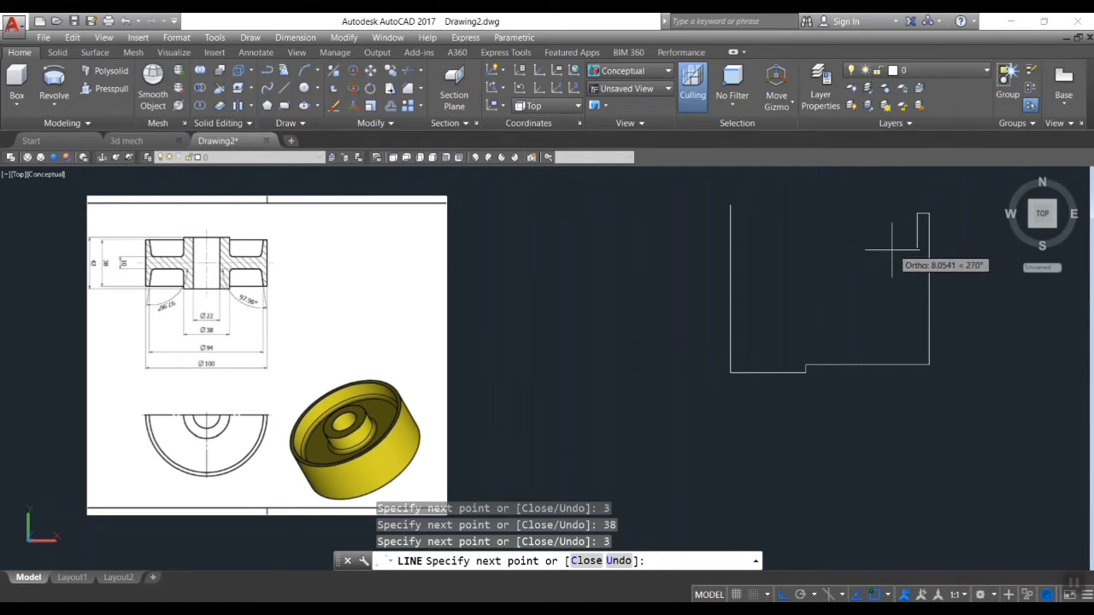
pyautogui.write('14')
pyautogui.press('Return')
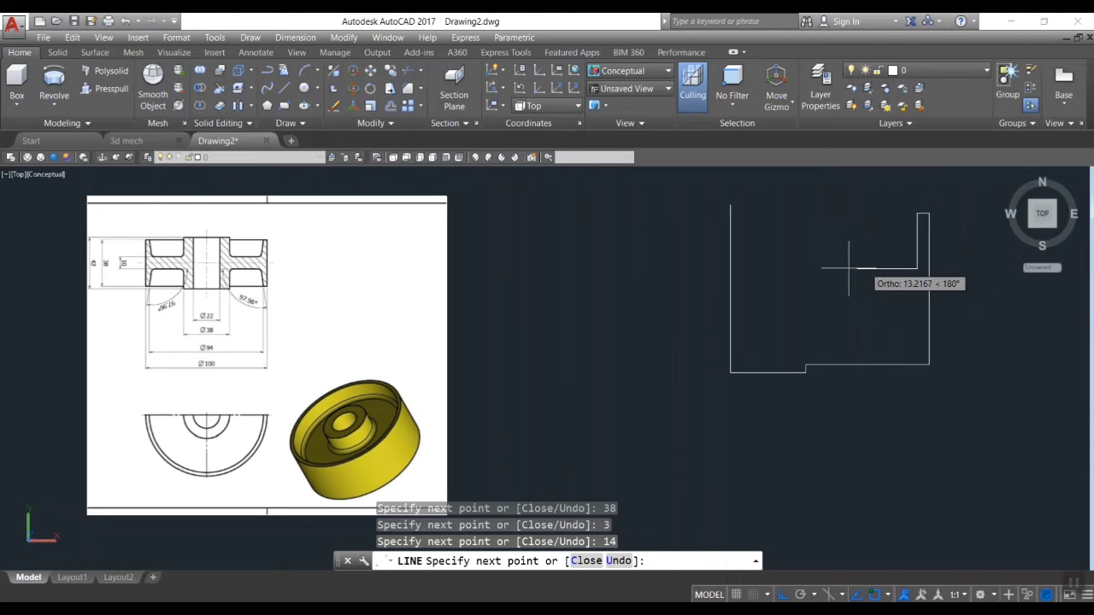
pyautogui.write('28')
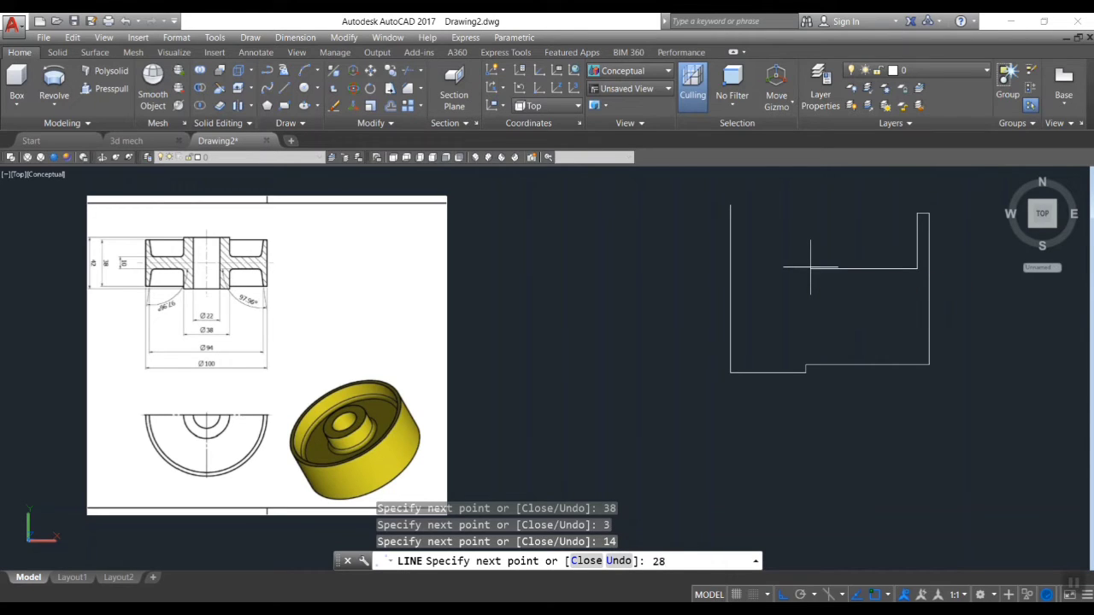
pyautogui.press('Return')
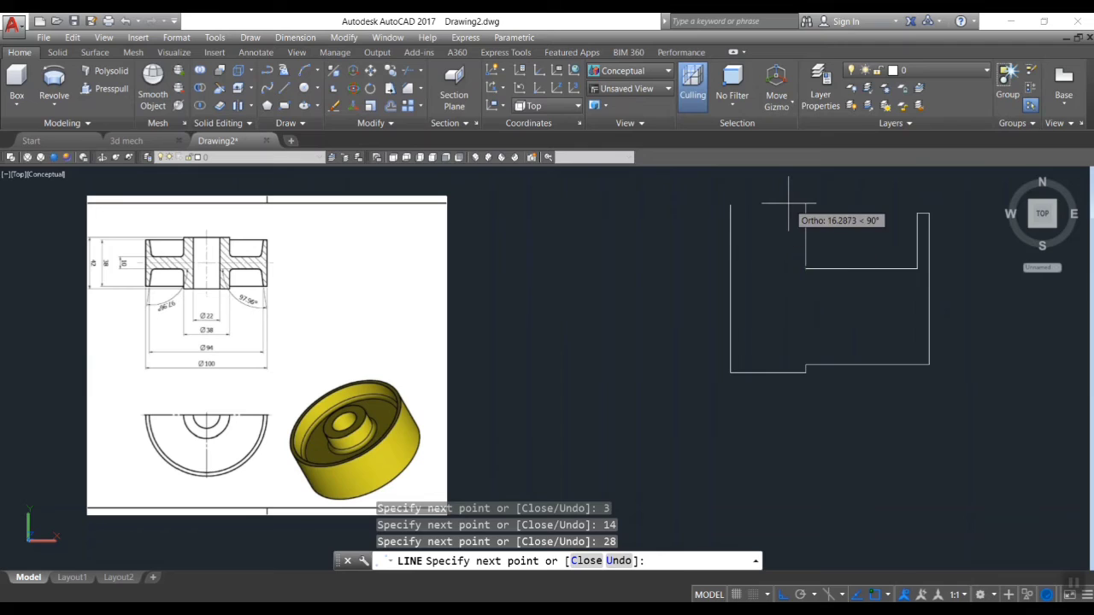
pyautogui.write('1')
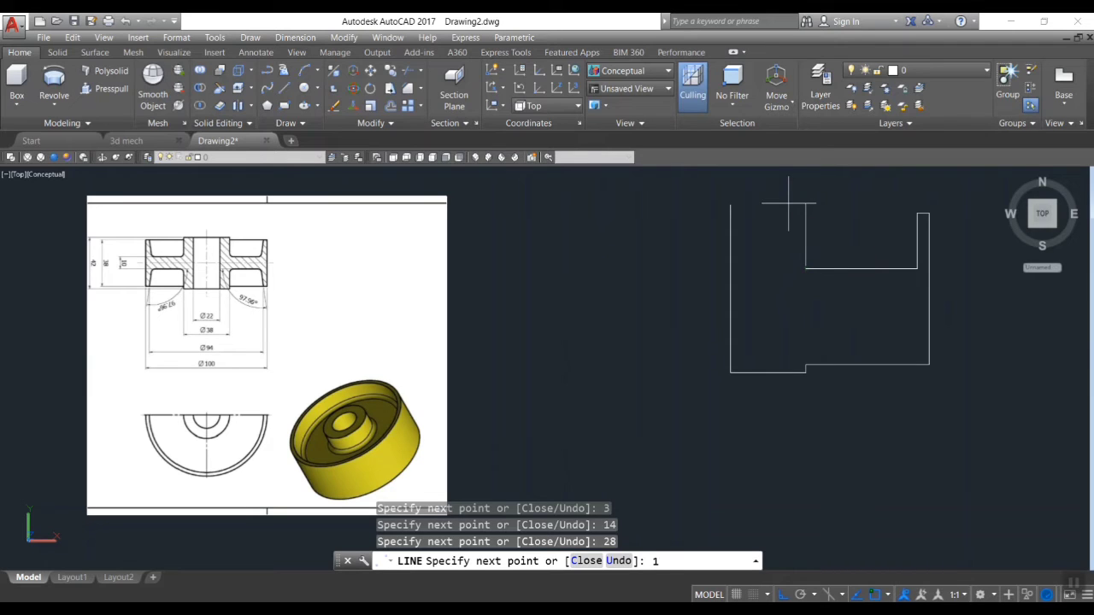
pyautogui.write('6')
pyautogui.press('Return')
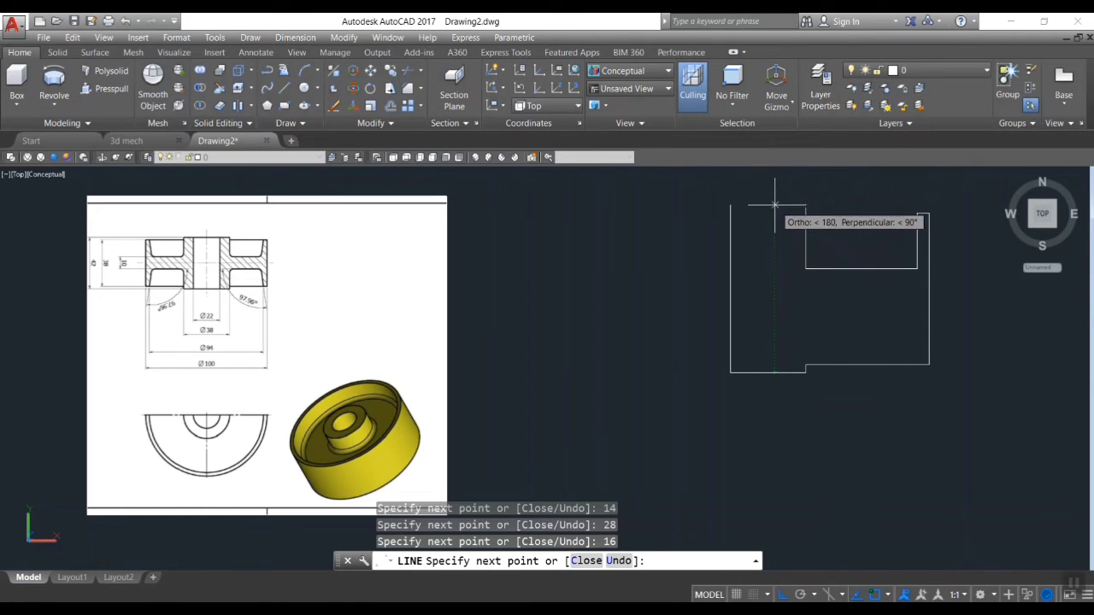
pyautogui.click(774, 205)
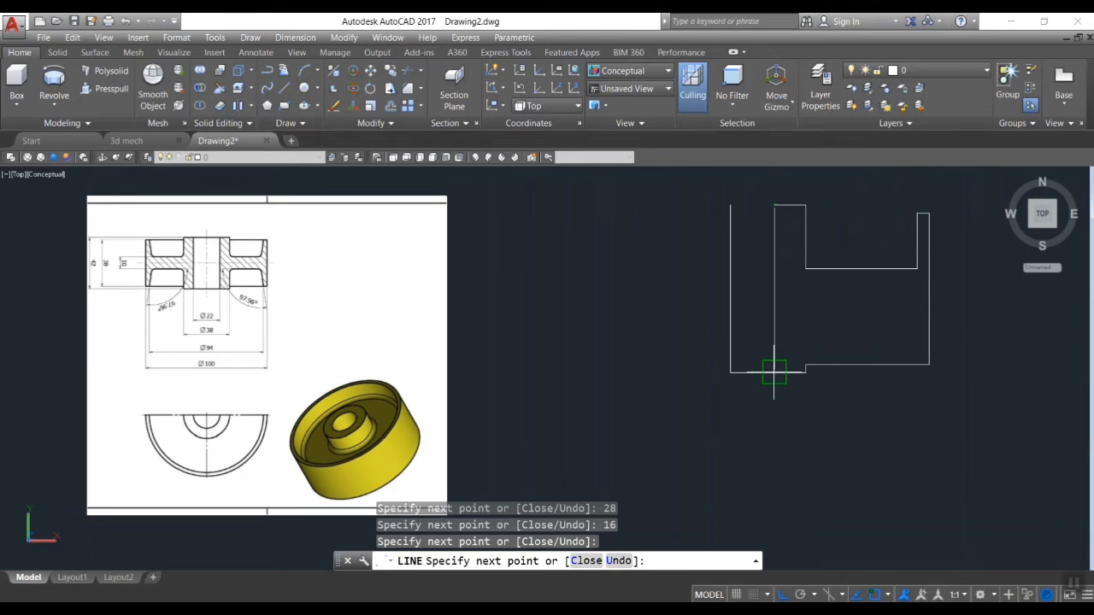
pyautogui.click(774, 372)
# Start new lines at the base endpoint with 14- and 28-unit segments for the lower channel.
pyautogui.press('Return')
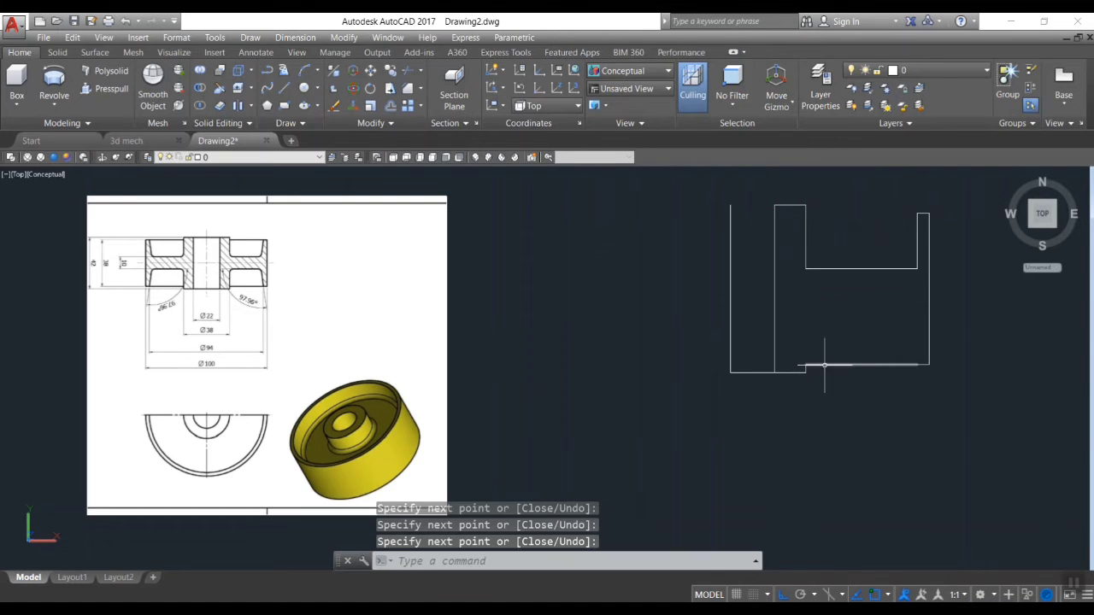
pyautogui.write('l')
pyautogui.press('Return')
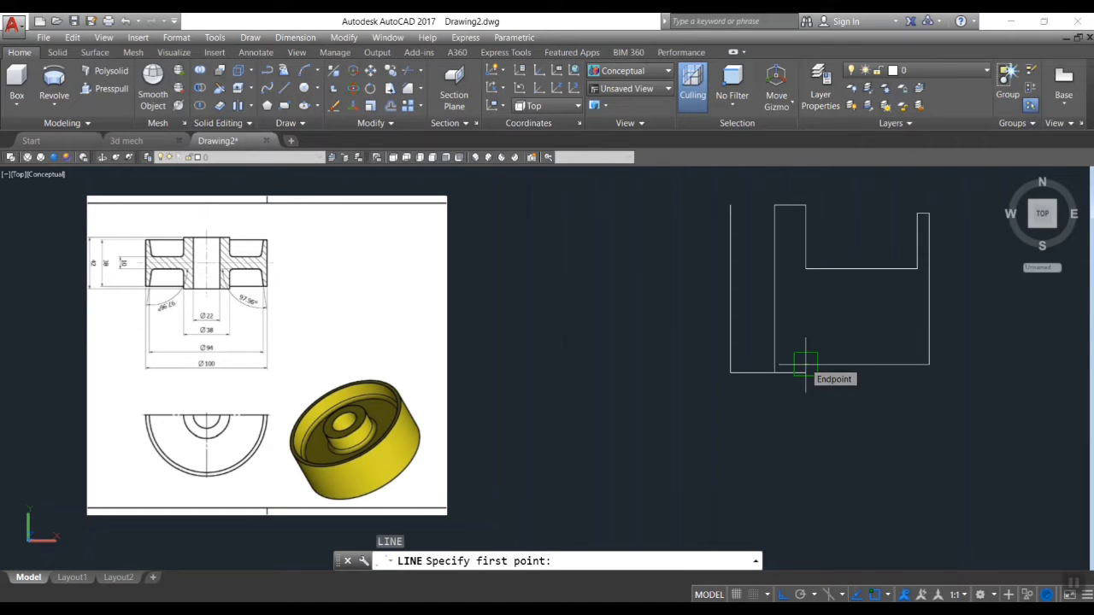
pyautogui.click(805, 365)
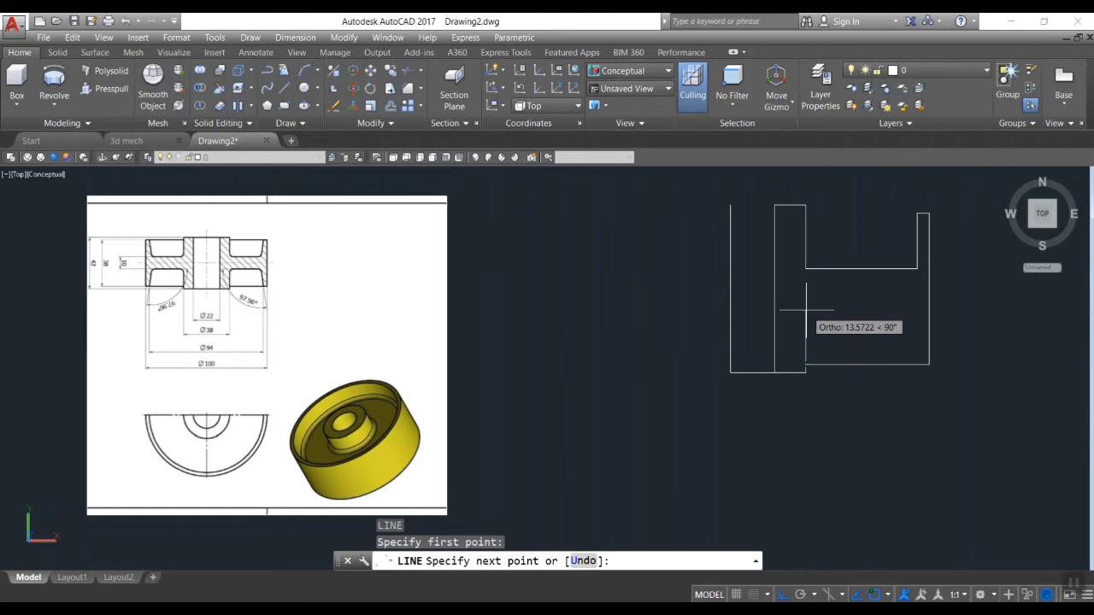
pyautogui.write('14')
pyautogui.press('Return')
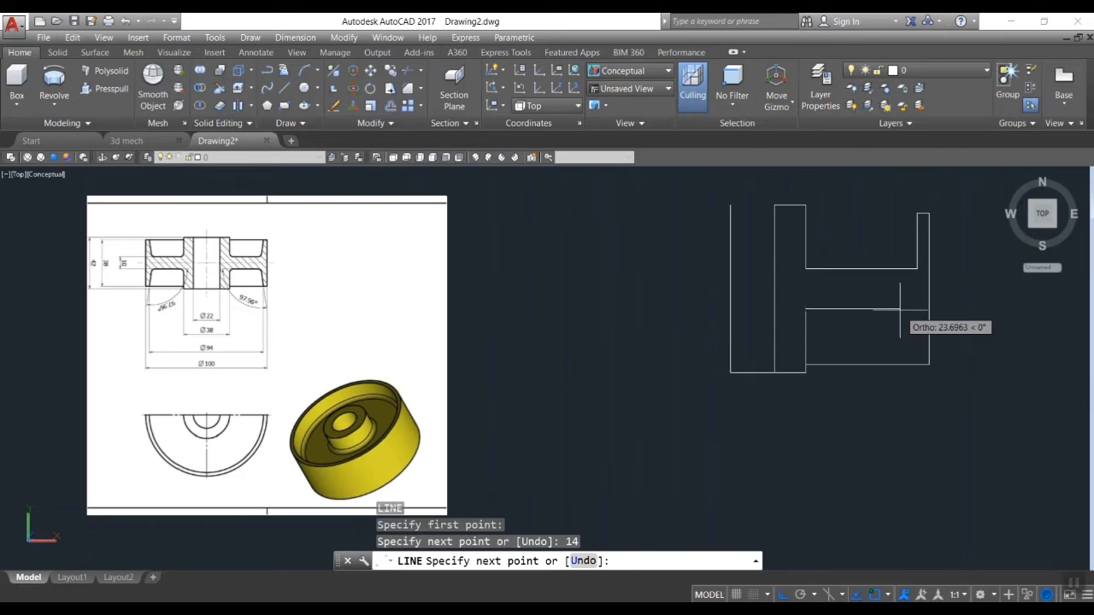
pyautogui.write('28')
pyautogui.press('Return')
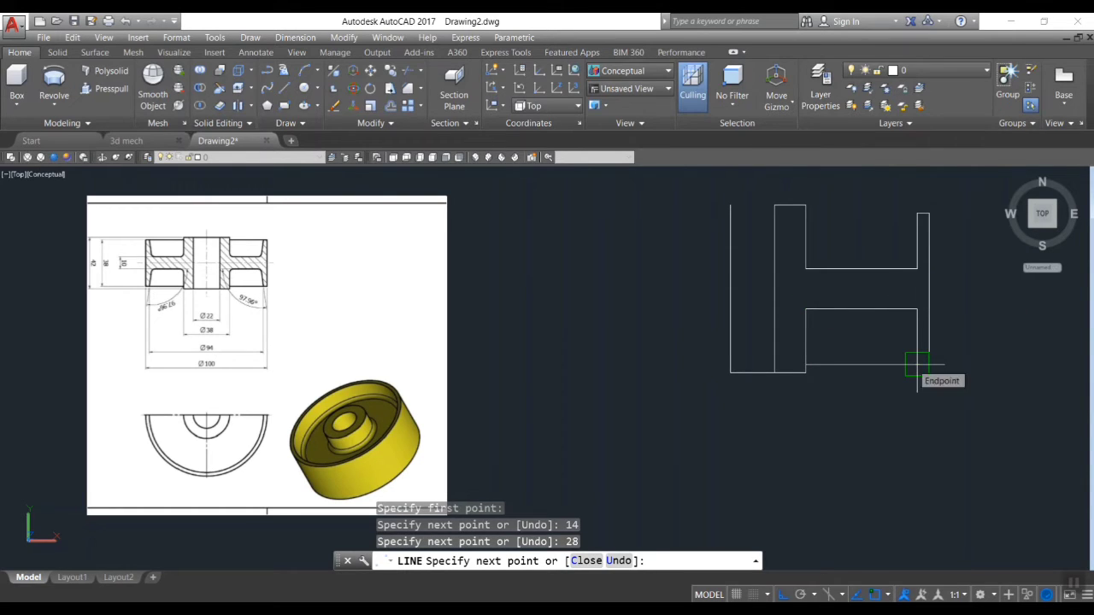
# Close the channel on the outer corner endpoint and erase the short bottom-left base line.
pyautogui.click(917, 364)
pyautogui.press('Return')
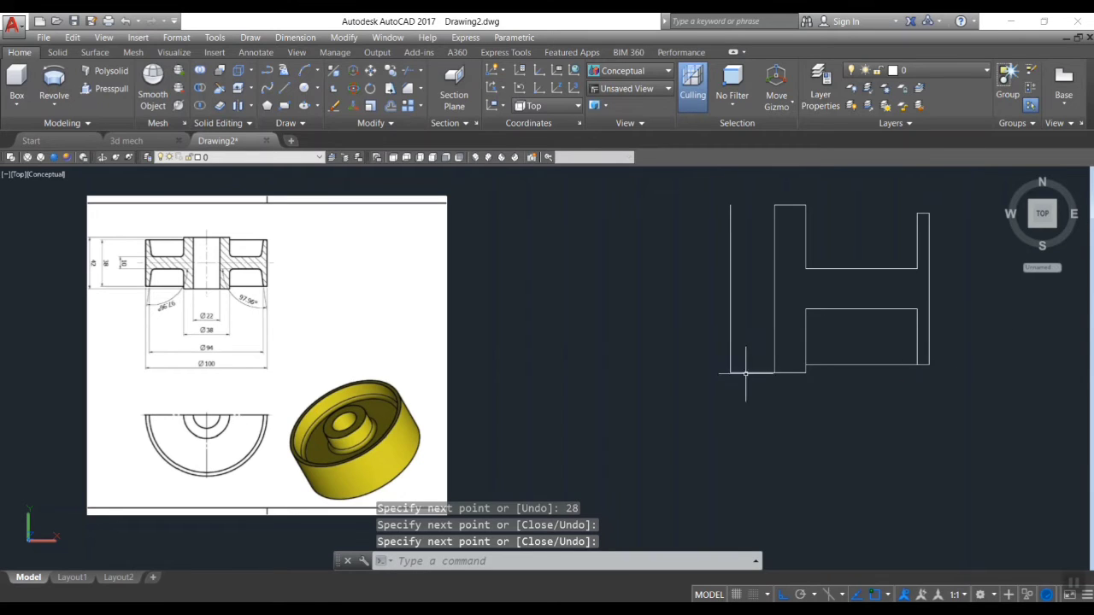
pyautogui.click(744, 371)
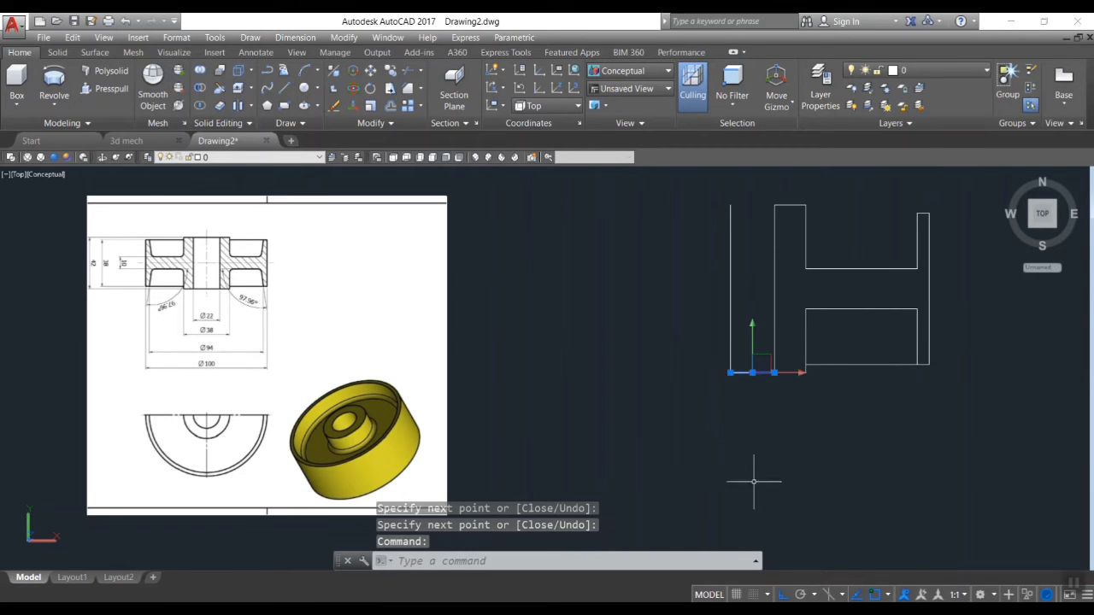
pyautogui.press('Delete')
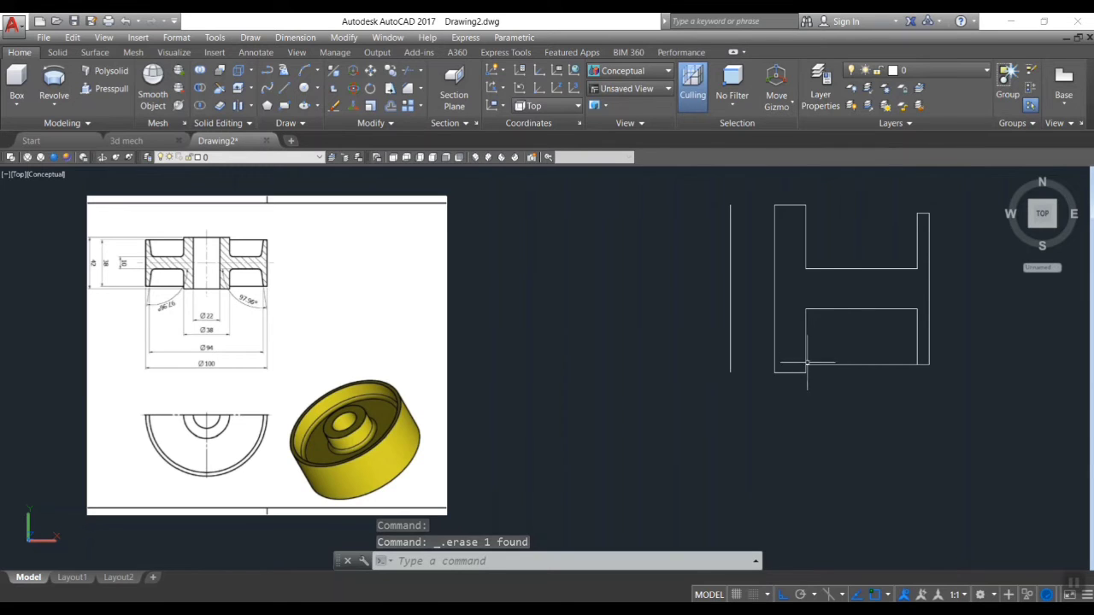
# Start FILLET and set the fillet radius to 2.
pyautogui.write('f')
pyautogui.press('Return')
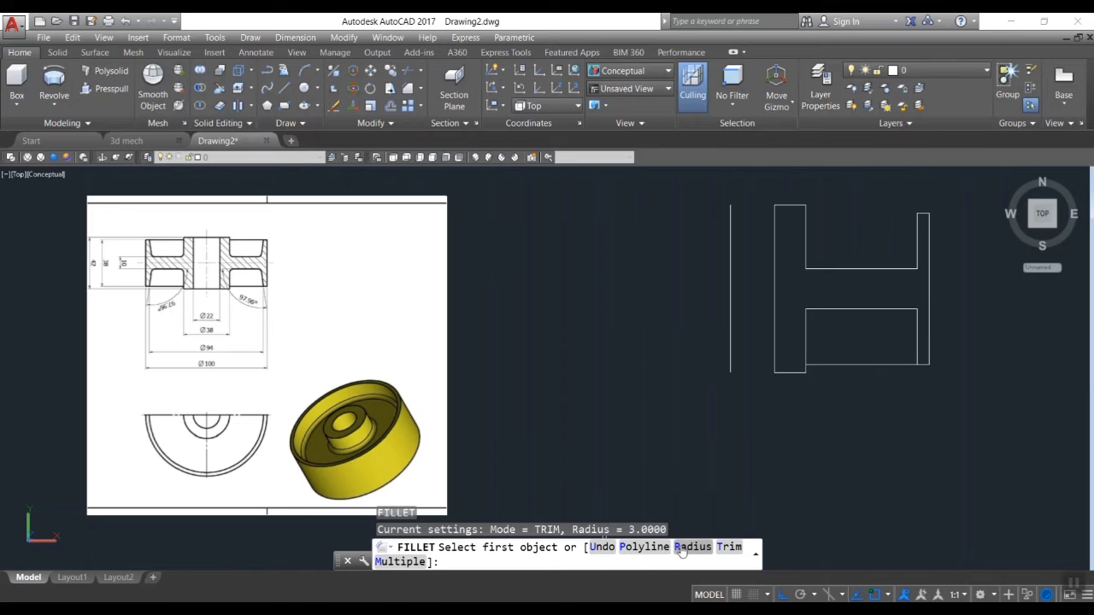
pyautogui.write('R')
pyautogui.press('Return')
pyautogui.write('2')
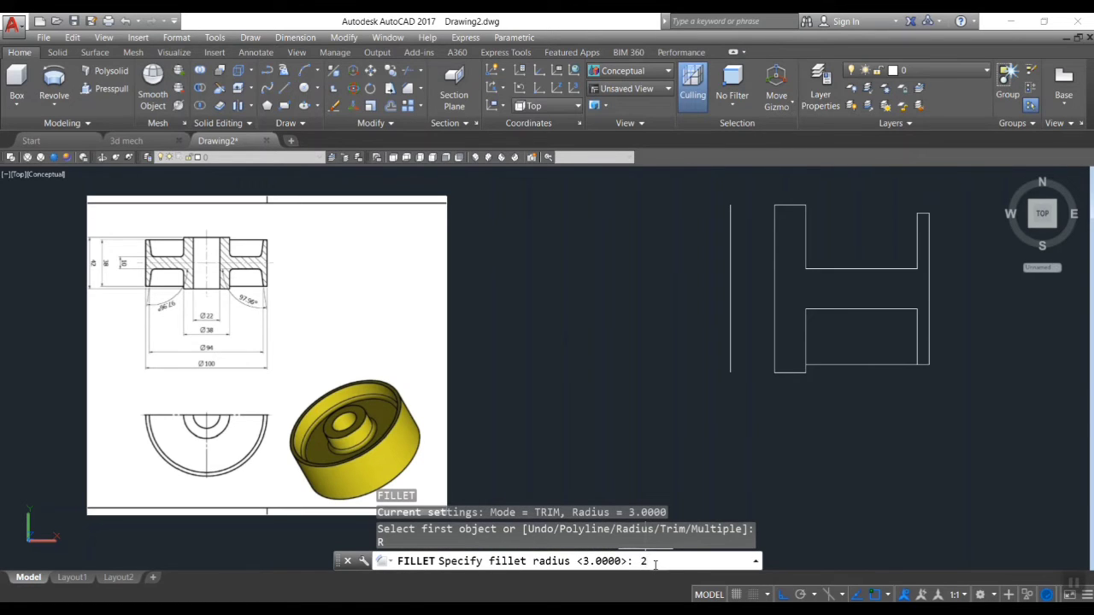
pyautogui.press('Return')
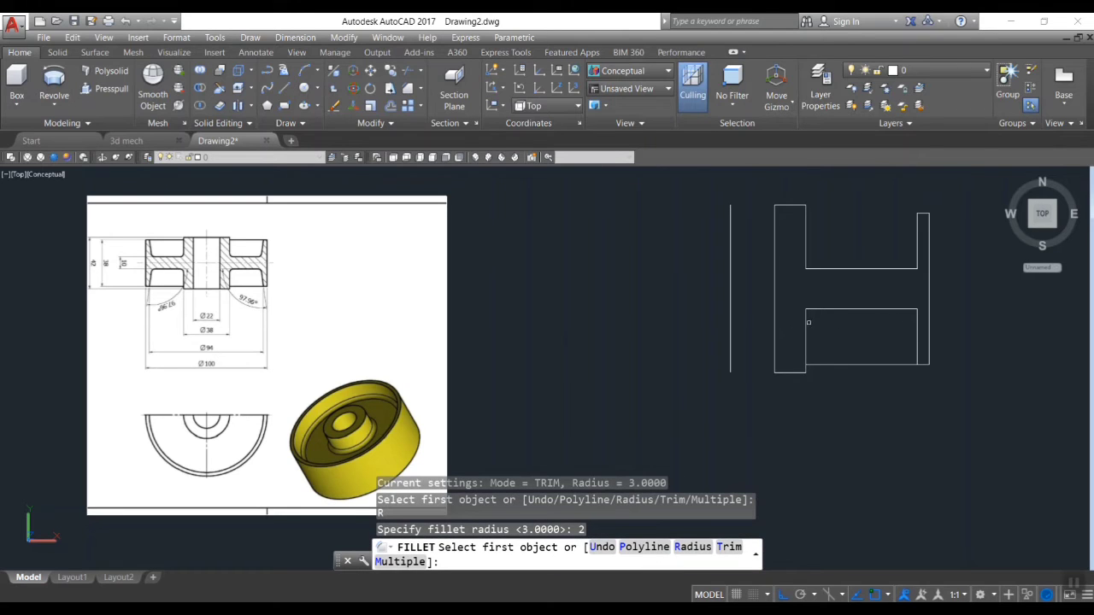
# Round the lower slot's top-left and top-right inner corners.
pyautogui.click(806, 322)
pyautogui.click(889, 310)
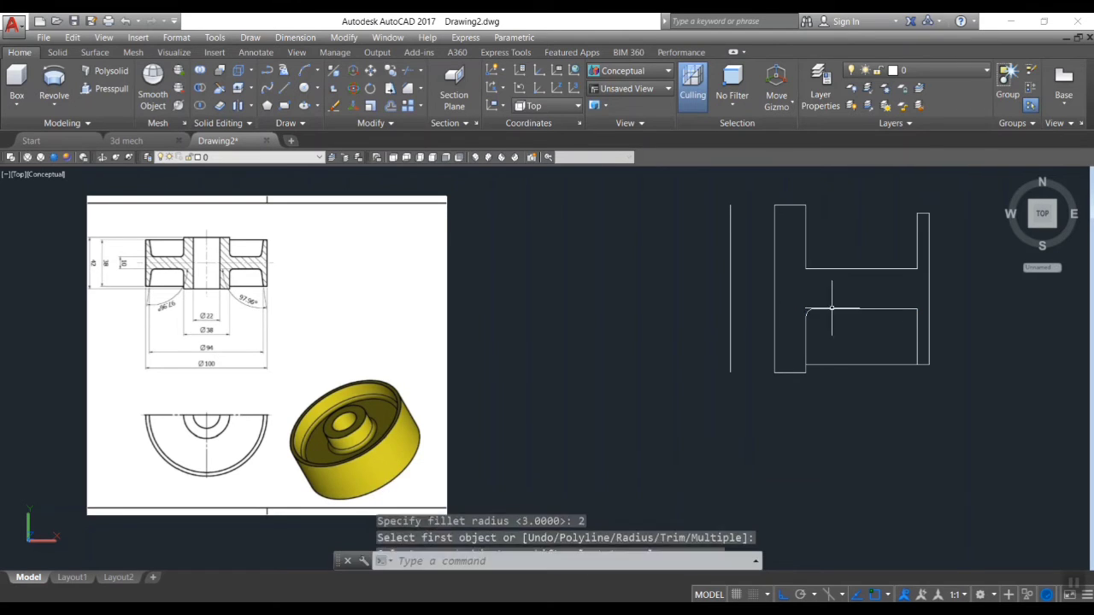
pyautogui.press('Return')
pyautogui.click(893, 310)
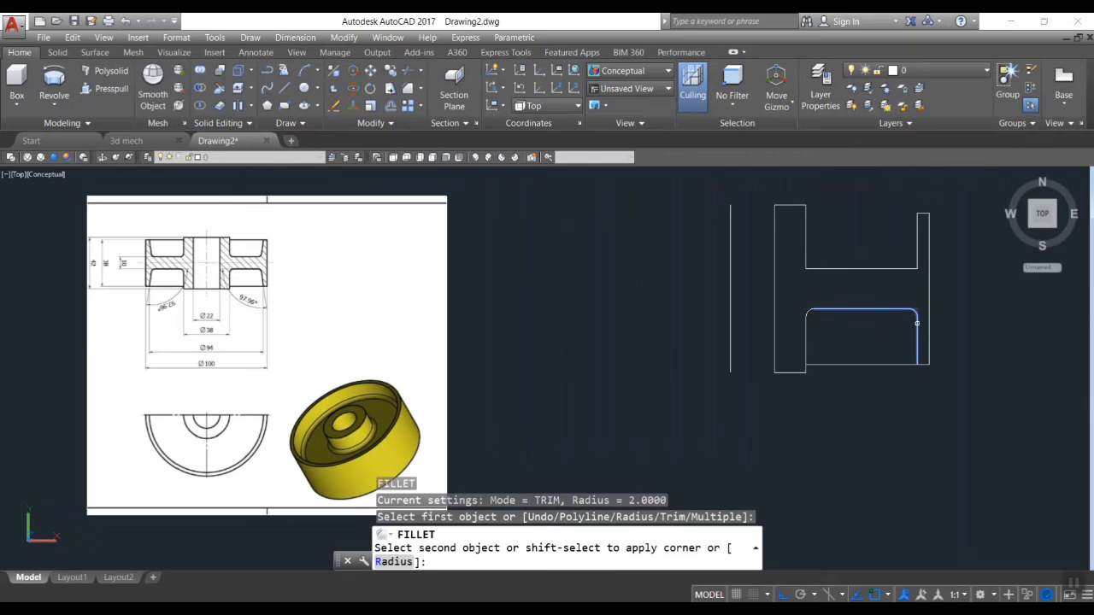
pyautogui.click(911, 339)
pyautogui.press('Return')
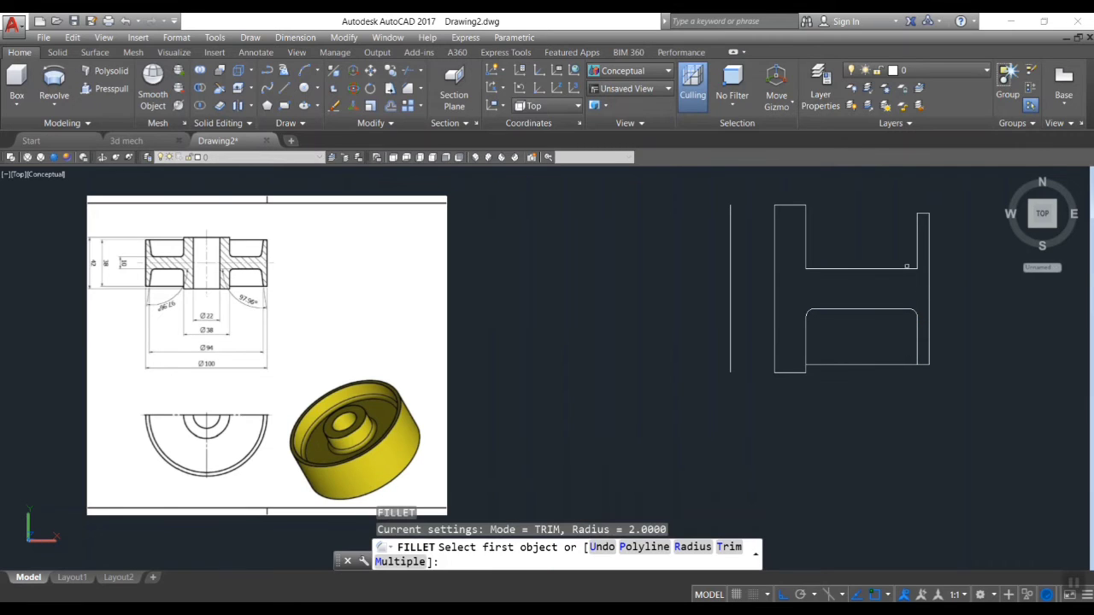
pyautogui.press('Return')
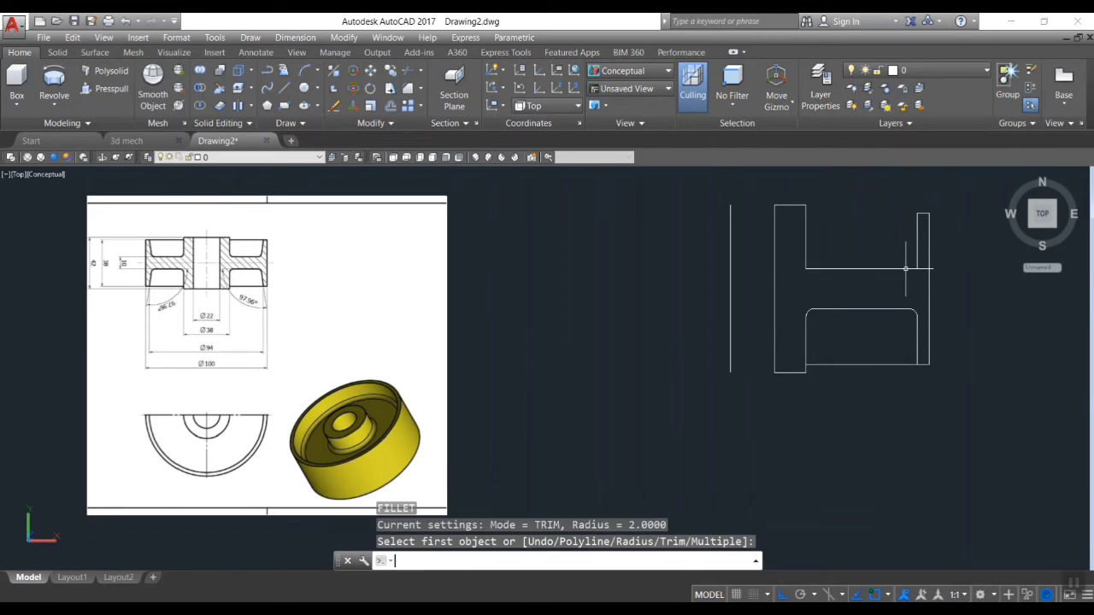
pyautogui.press('Return')
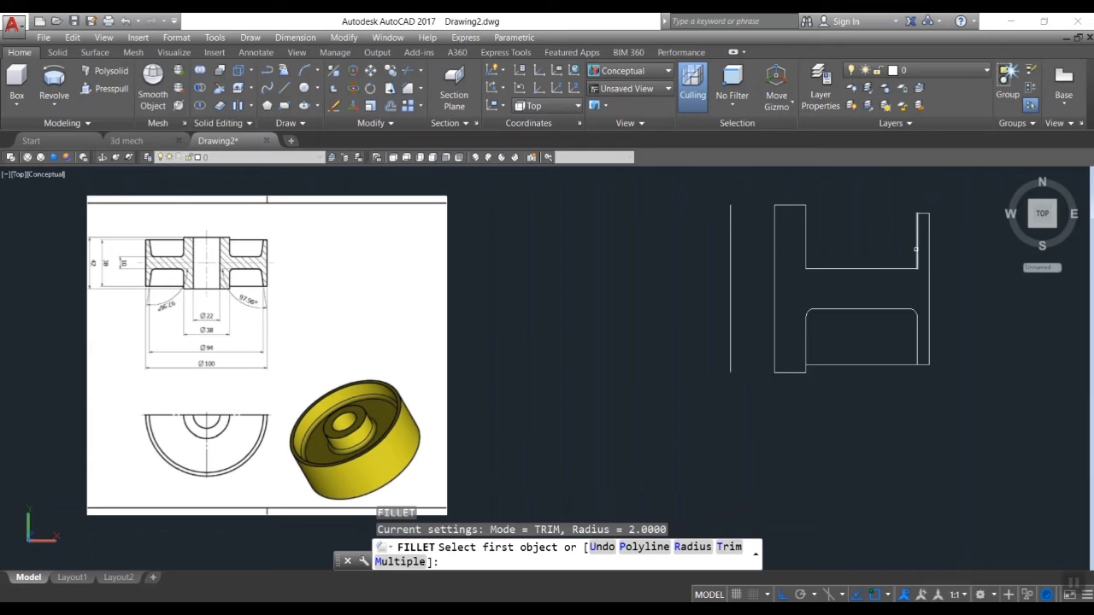
# Round the upper slot's bottom-right and bottom-left inner corners.
pyautogui.click(917, 240)
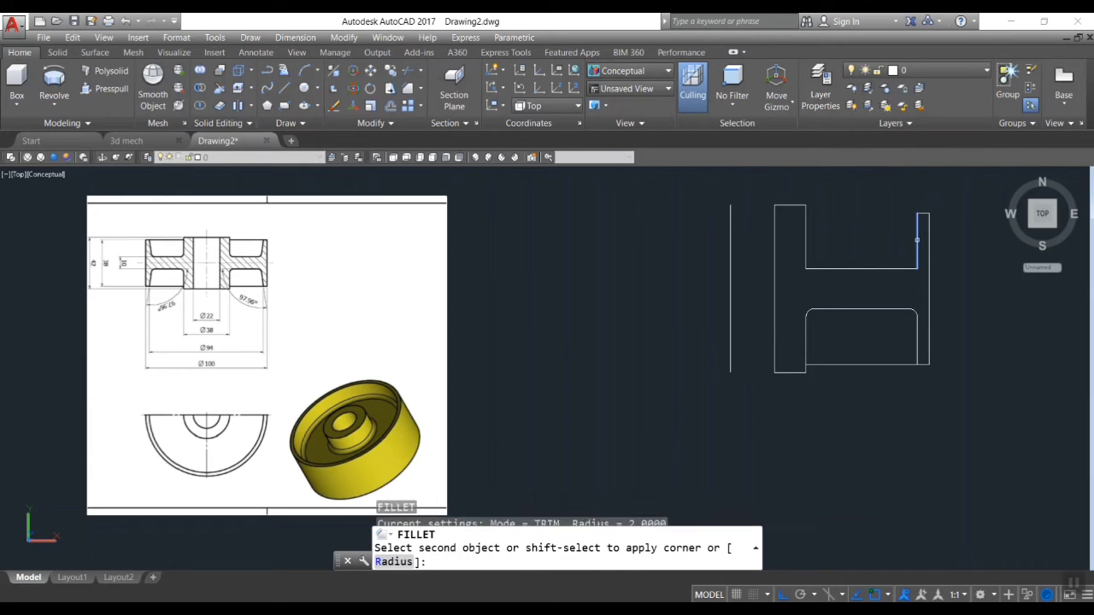
pyautogui.click(898, 268)
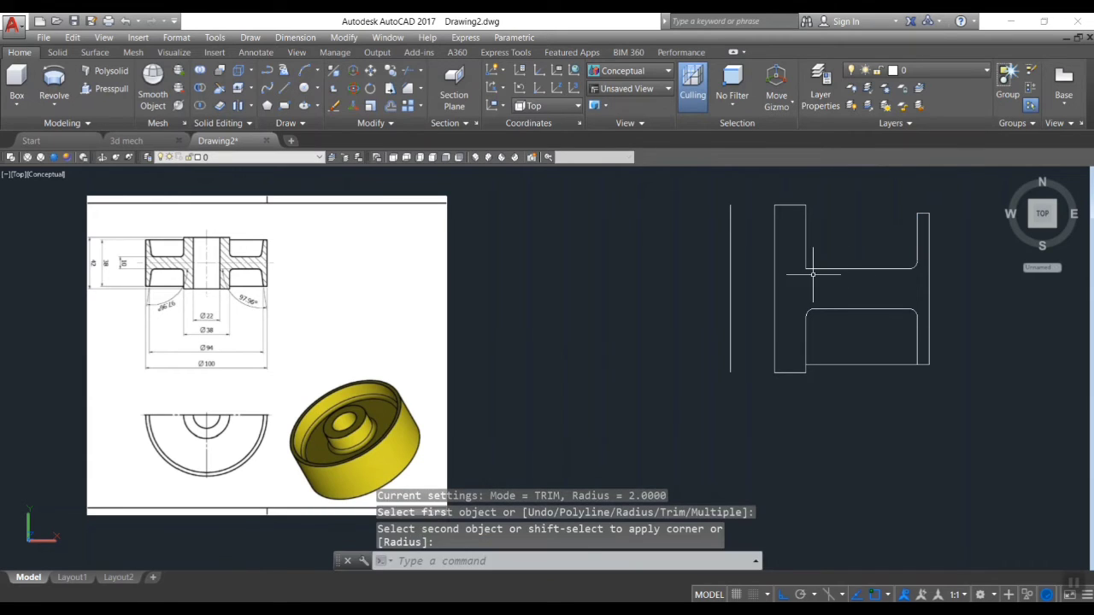
pyautogui.press('Return')
pyautogui.click(805, 248)
pyautogui.click(846, 268)
pyautogui.press('Return')
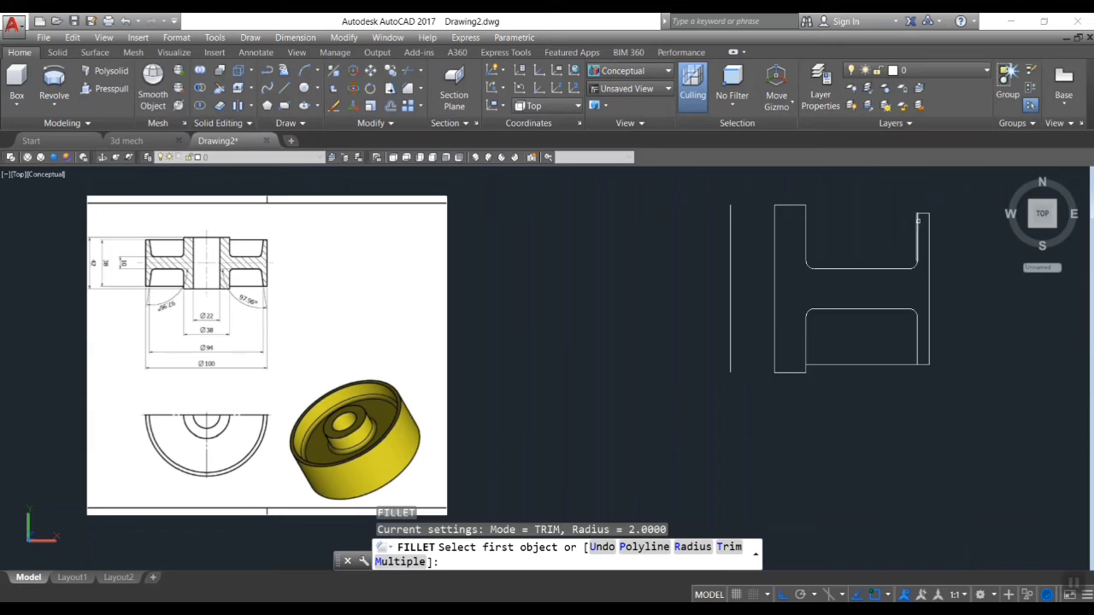
# Round the profile's outer top-right and lower-right corners.
pyautogui.click(916, 221)
pyautogui.click(923, 214)
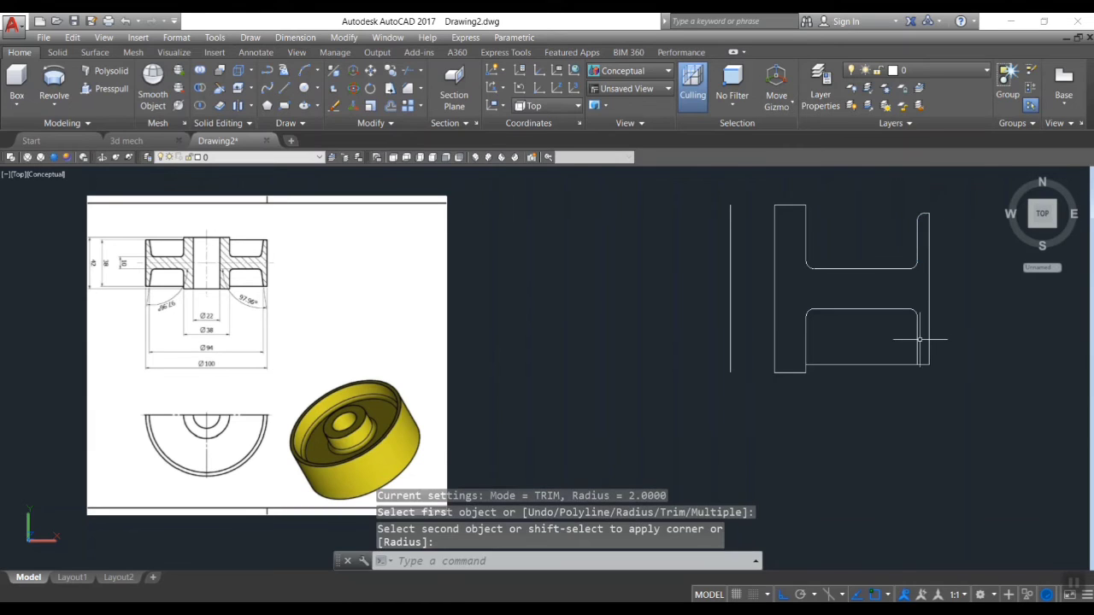
pyautogui.press('Return')
pyautogui.click(917, 339)
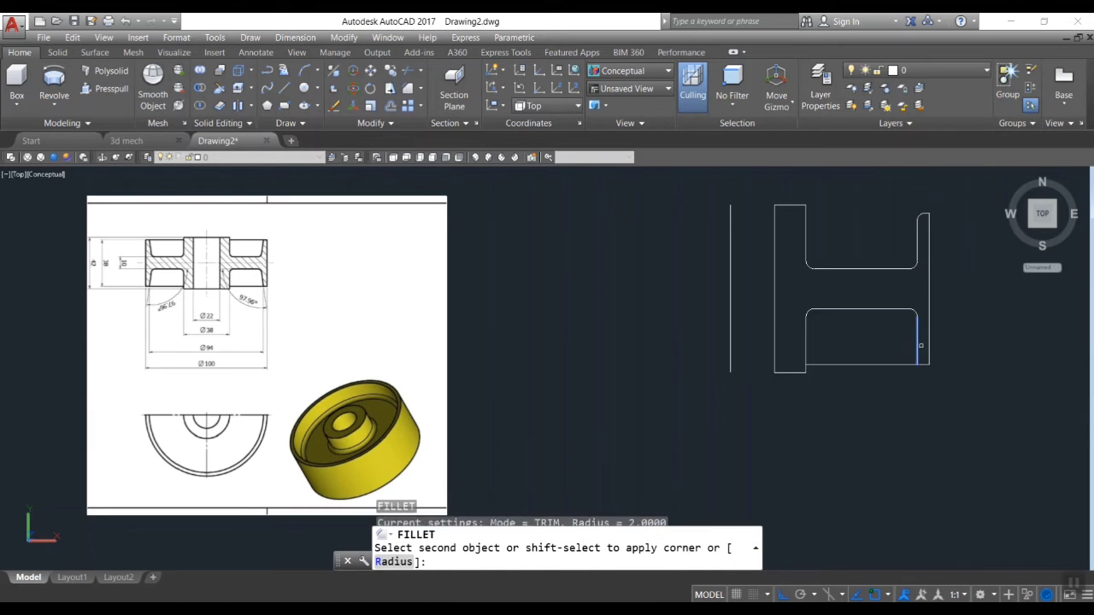
pyautogui.click(924, 365)
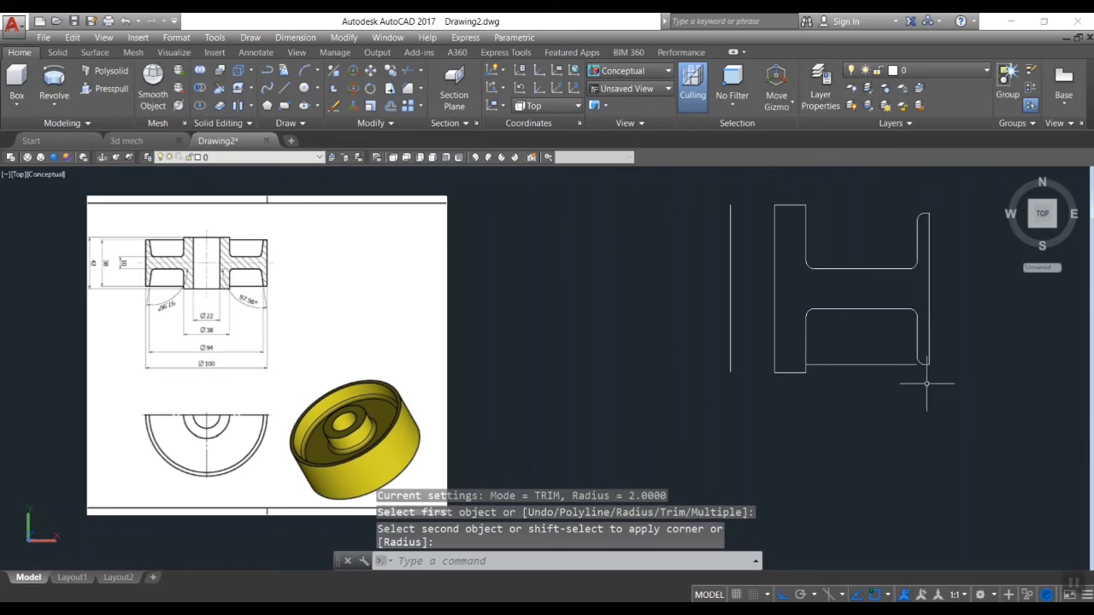
pyautogui.press('Return')
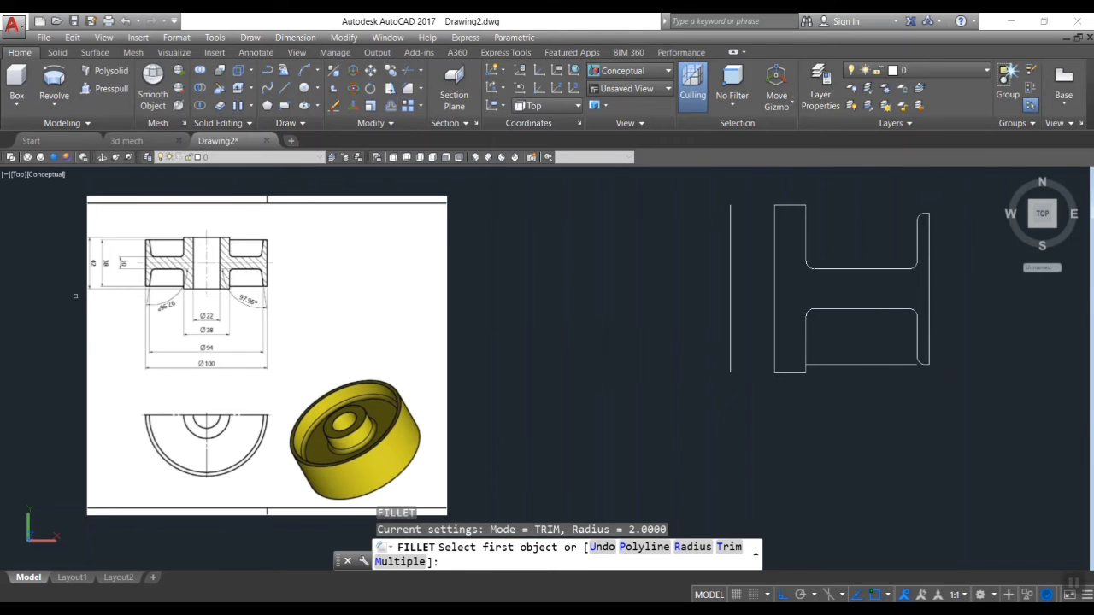
# Cancel the fillet and erase the stray line below the profile.
pyautogui.scroll(2, 67, 255)
pyautogui.scroll(-3, 413, 335)
pyautogui.scroll(2, 771, 323)
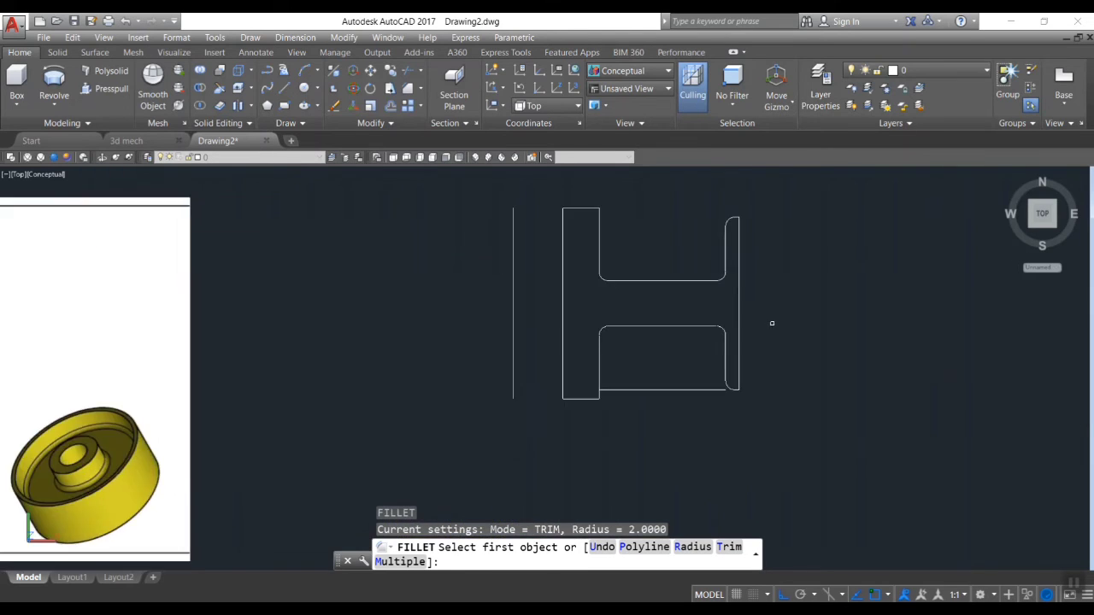
pyautogui.press('Escape')
pyautogui.click(667, 391)
pyautogui.press('Delete')
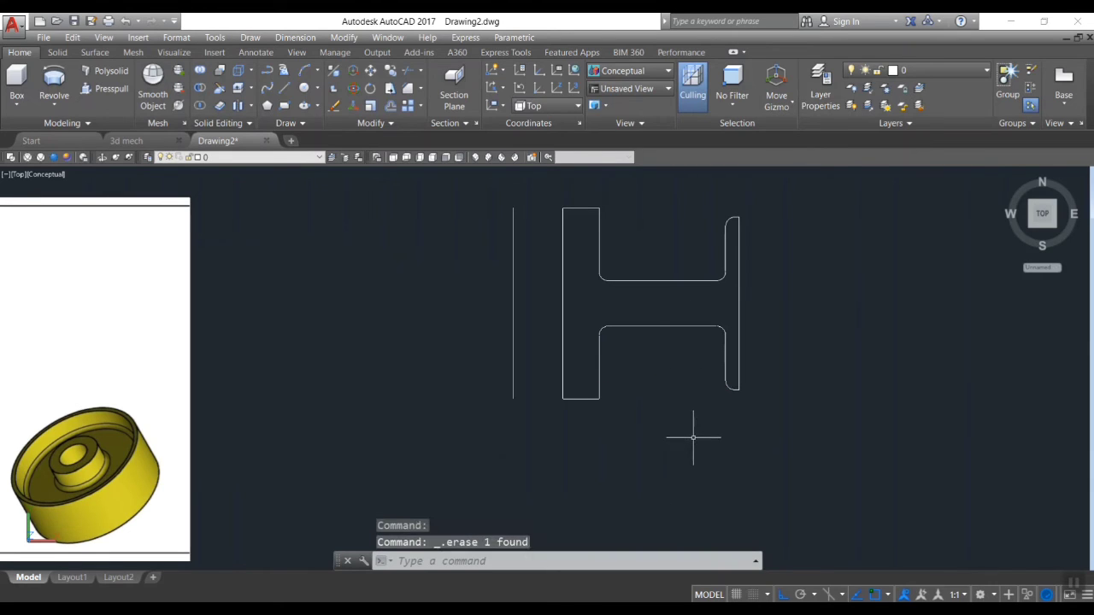
# Join all 19 profile lines and arcs into one polyline with JOIN.
pyautogui.write('j')
pyautogui.press('Return')
pyautogui.click(541, 174)
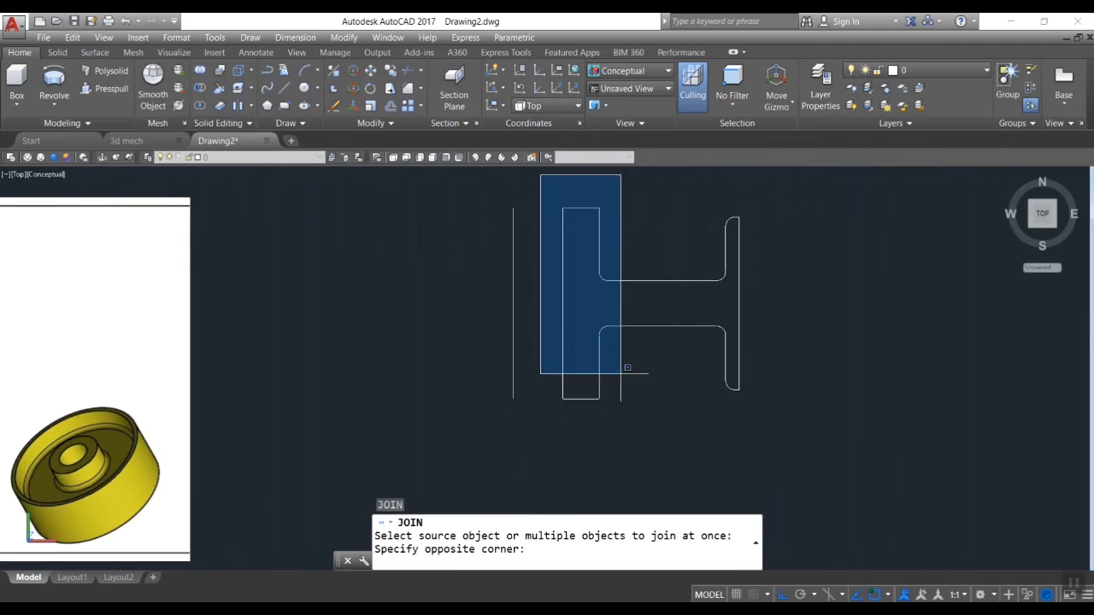
pyautogui.click(797, 438)
pyautogui.press('Return')
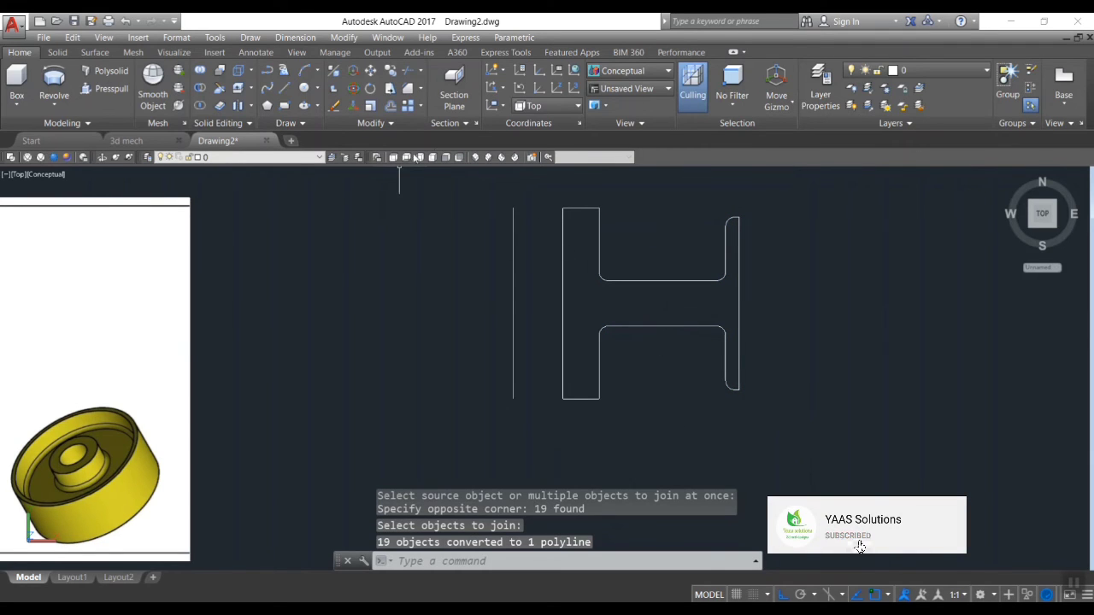
pyautogui.click(1030, 226)
# Revolve the H-shaped polyline a full 360° about the axis line's two endpoints.
pyautogui.scroll(5, 616, 285)
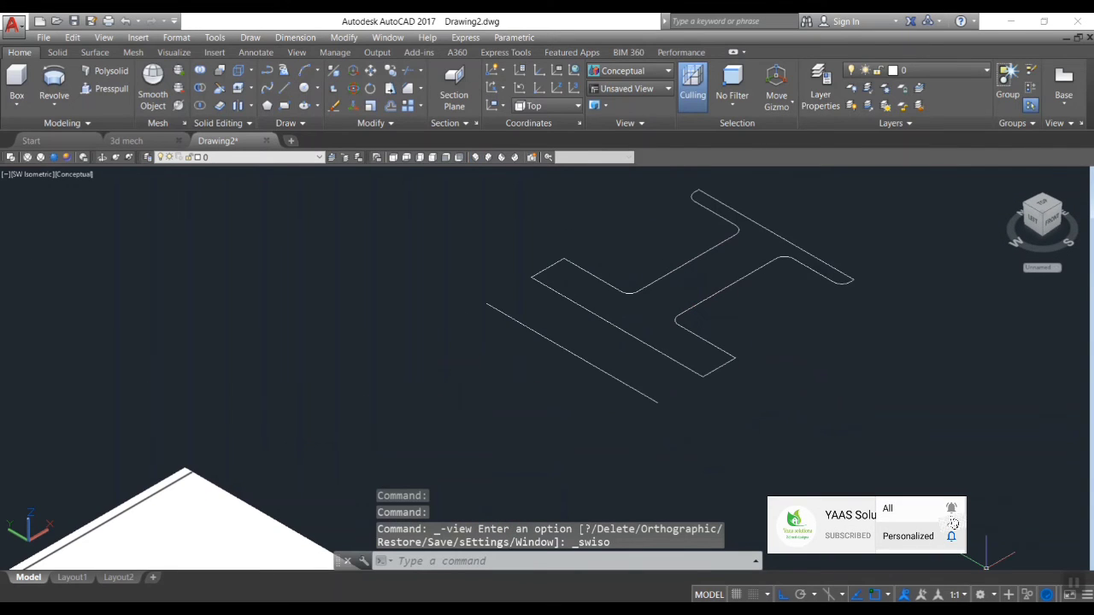
pyautogui.click(53, 81)
pyautogui.click(628, 293)
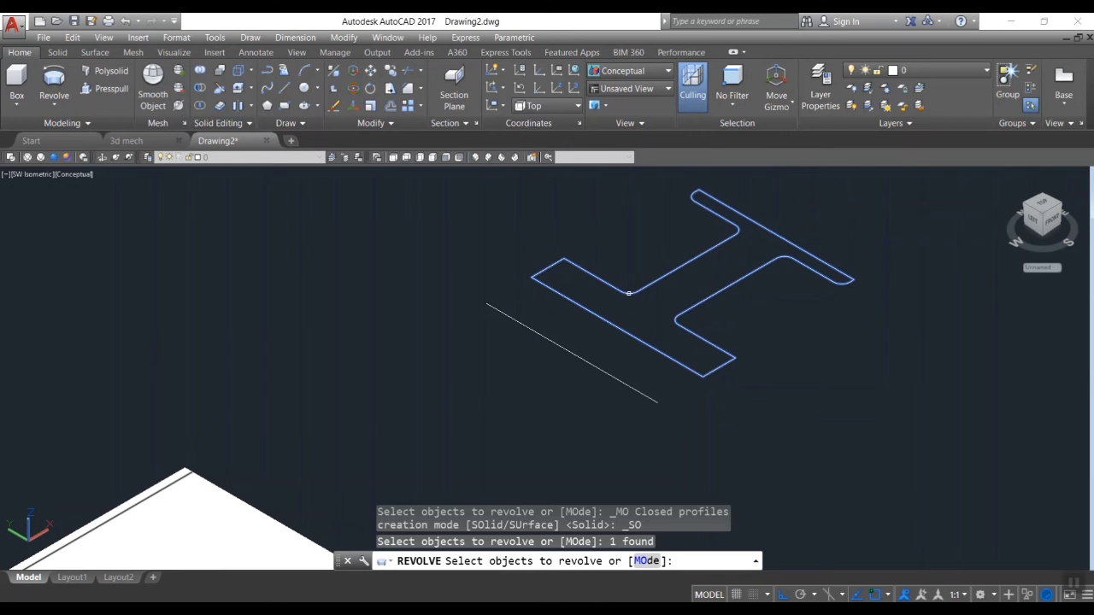
pyautogui.press('Return')
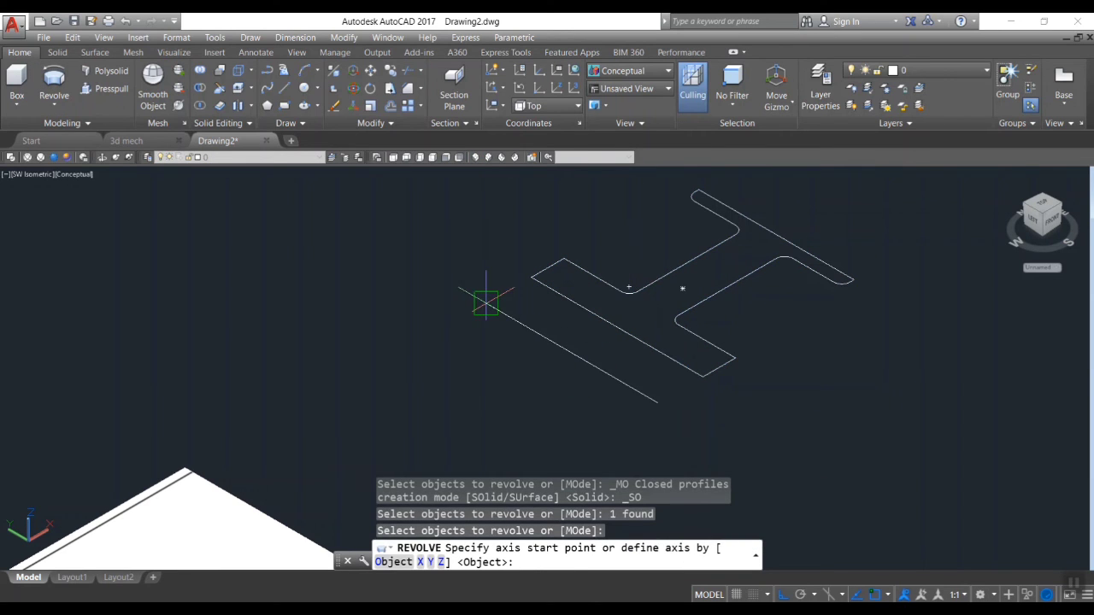
pyautogui.click(487, 303)
pyautogui.click(649, 395)
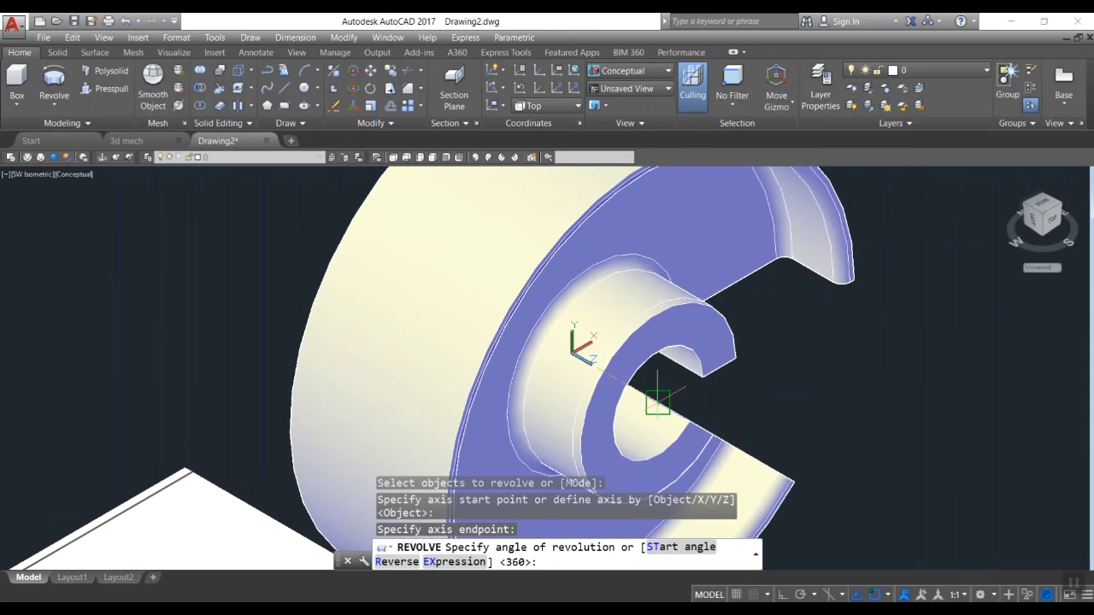
pyautogui.press('Return')
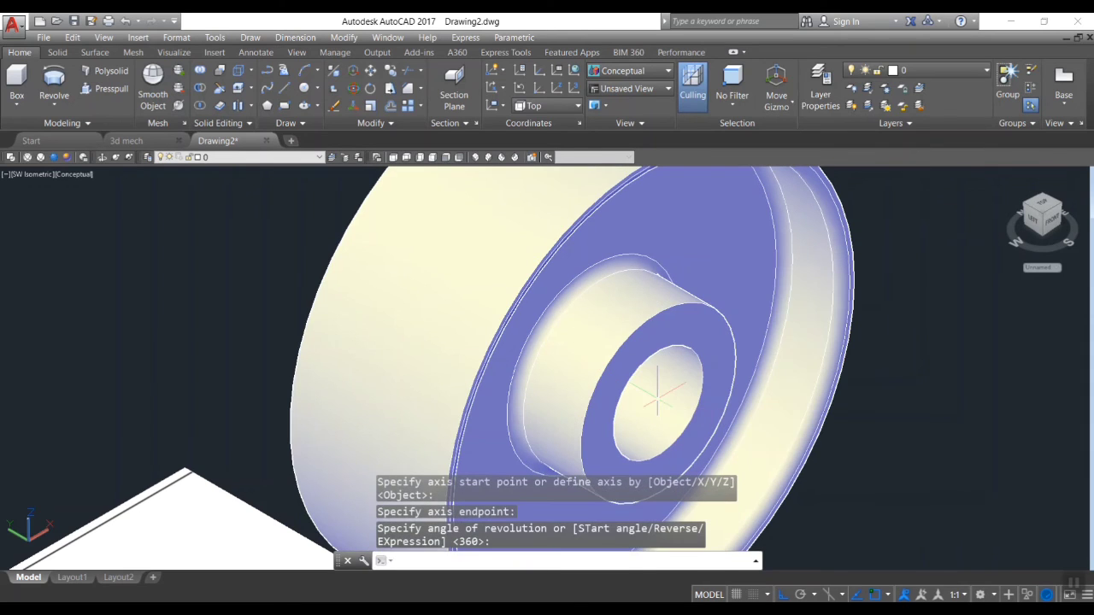
pyautogui.scroll(-3, 671, 397)
pyautogui.scroll(2, 300, 245)
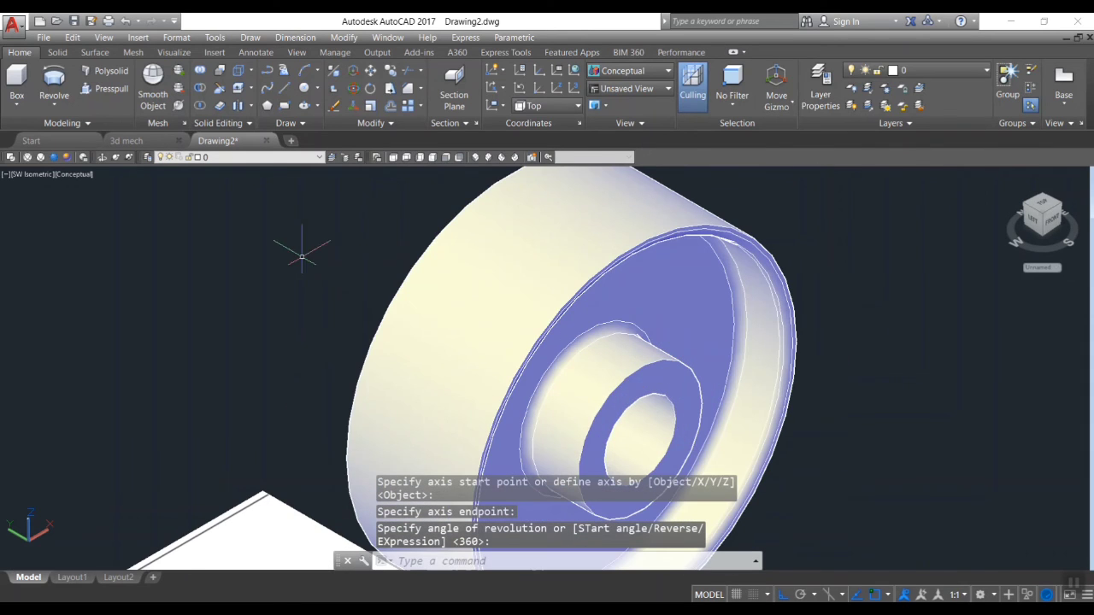
# Orbit the view to inspect the pulley solid beside the reference drawing.
pyautogui.click(100, 157)
pyautogui.moveTo(447, 249)
pyautogui.mouseDown()
pyautogui.moveTo(556, 325)
pyautogui.moveTo(659, 214)
pyautogui.moveTo(735, 171)
pyautogui.moveTo(710, 268)
pyautogui.moveTo(577, 299)
pyautogui.moveTo(471, 245)
pyautogui.moveTo(556, 293)
pyautogui.mouseUp()
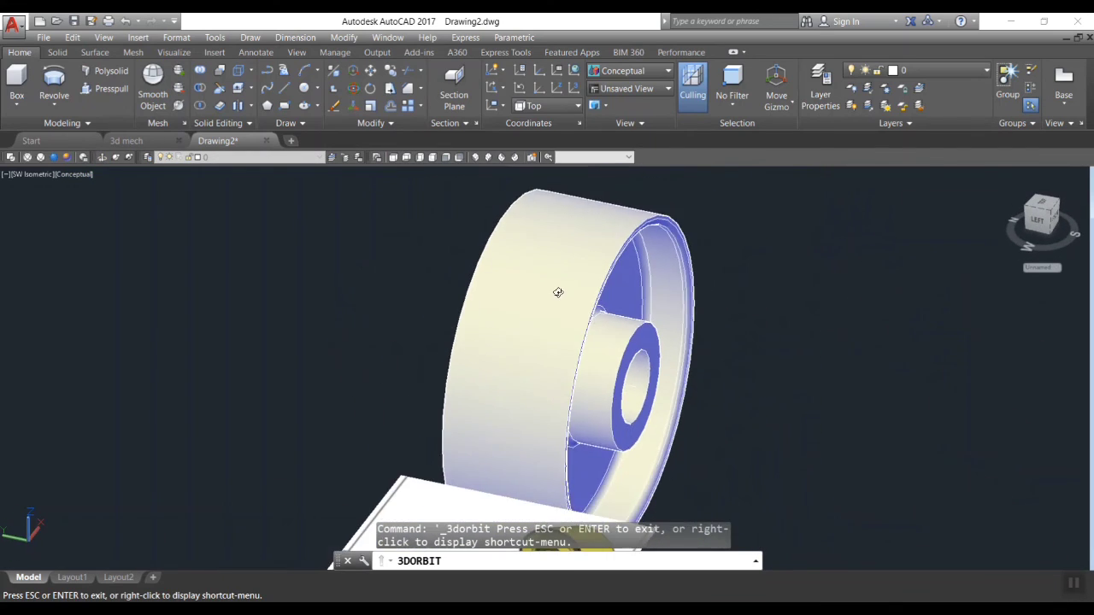
pyautogui.moveTo(730, 295)
pyautogui.mouseDown()
pyautogui.moveTo(750, 418)
pyautogui.moveTo(687, 444)
pyautogui.moveTo(569, 456)
pyautogui.moveTo(573, 506)
pyautogui.moveTo(851, 304)
pyautogui.moveTo(830, 384)
pyautogui.moveTo(684, 427)
pyautogui.moveTo(511, 452)
pyautogui.mouseUp()
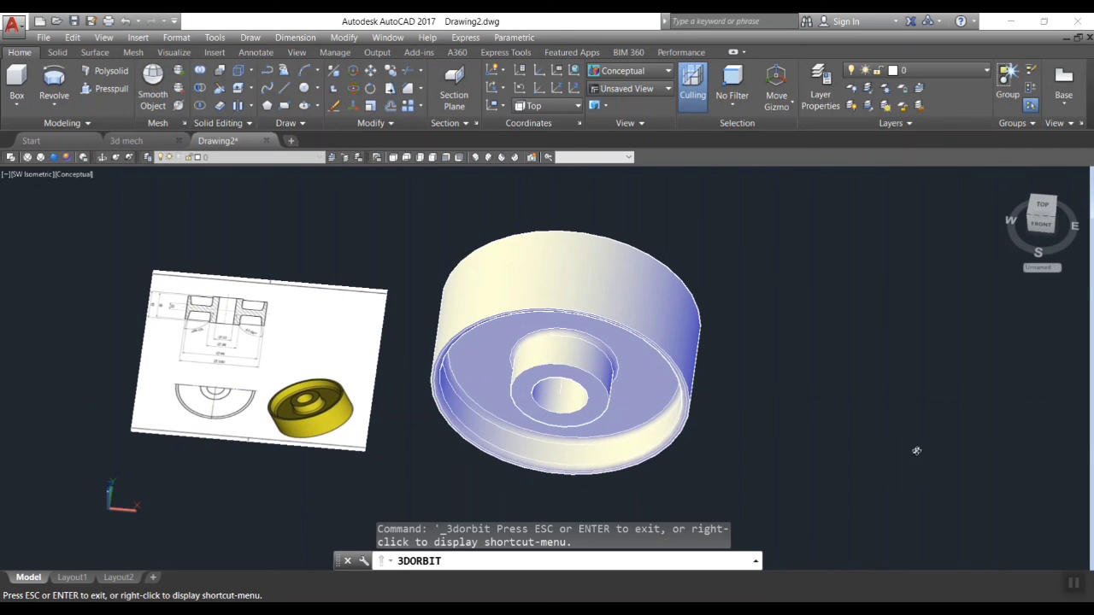